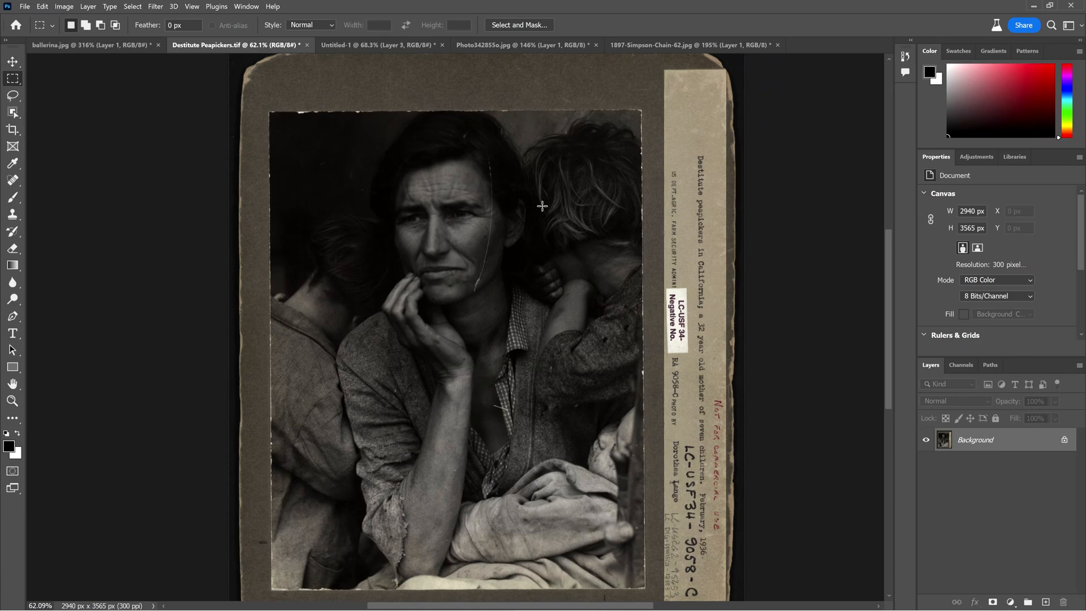
Select the inner portrait area inside the card mount and crop the photo to that selection
key(ctrl+1)
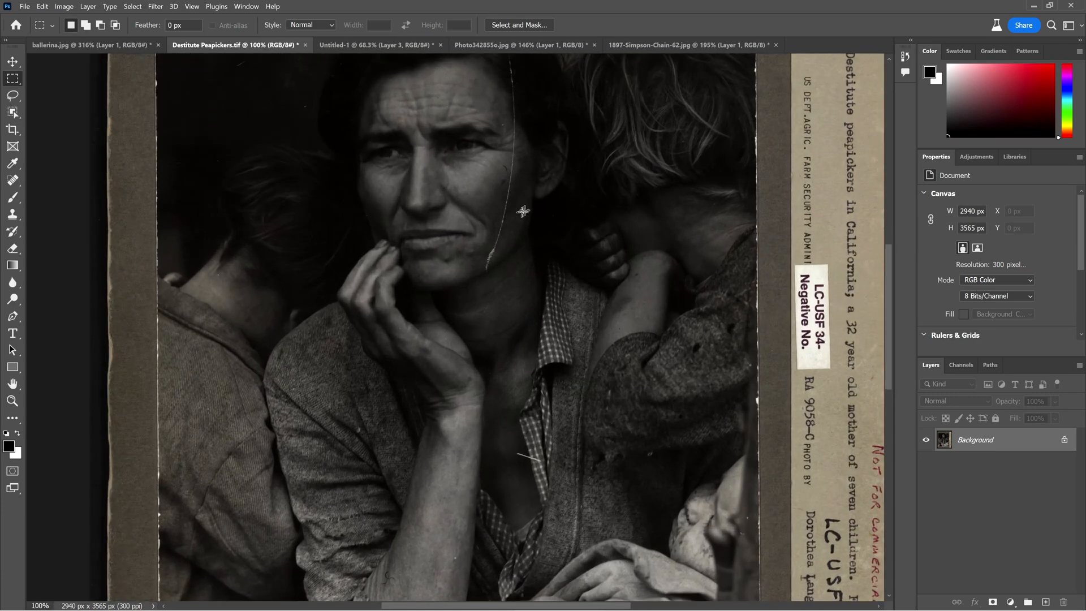
drag(555, 167, 536, 256)
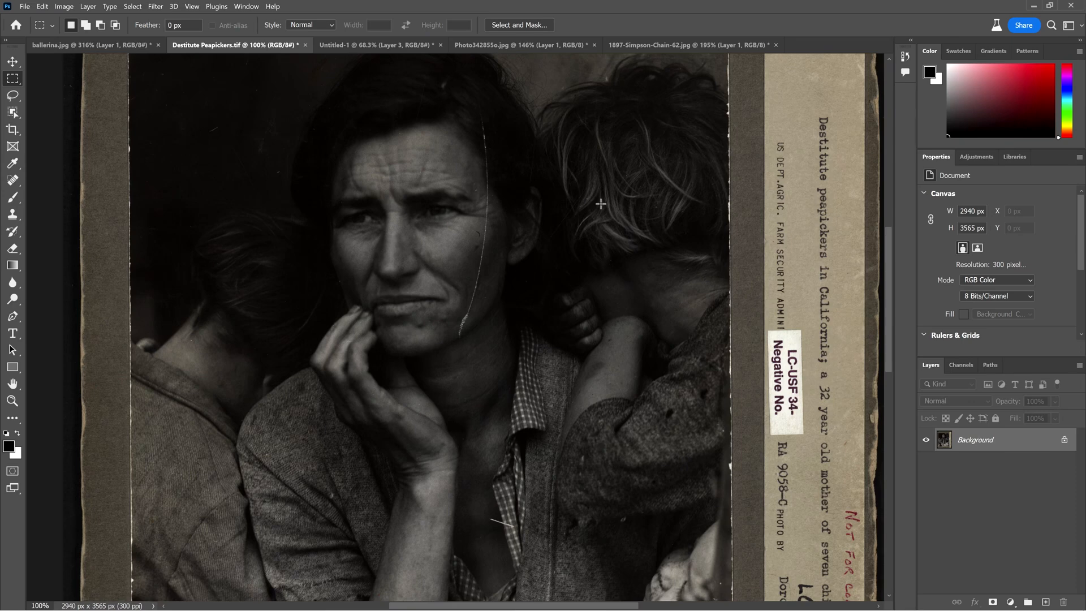
key(ctrl+0)
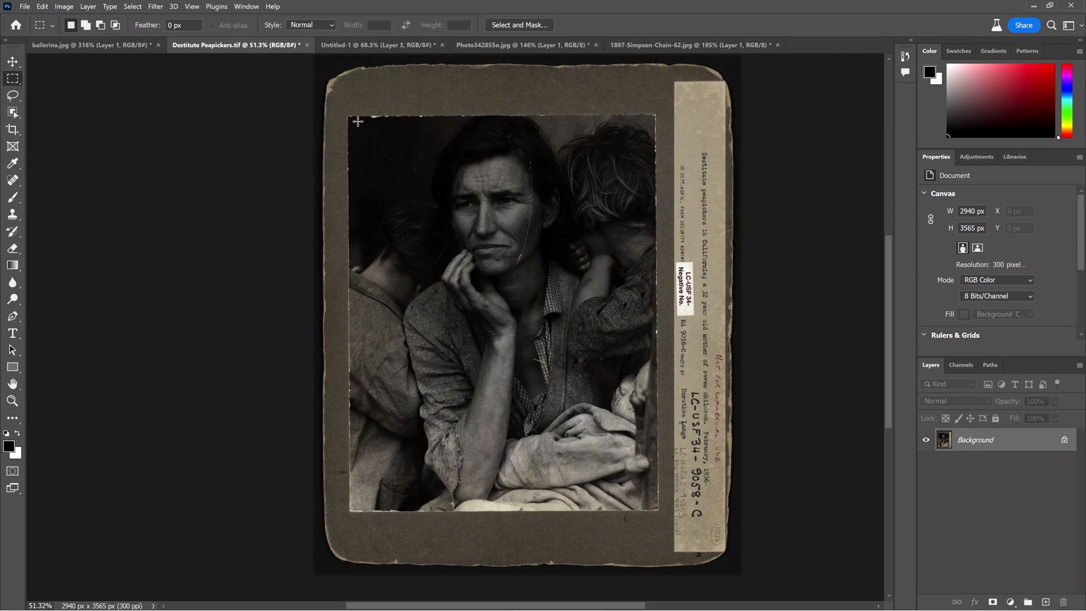
drag(358, 121, 655, 509)
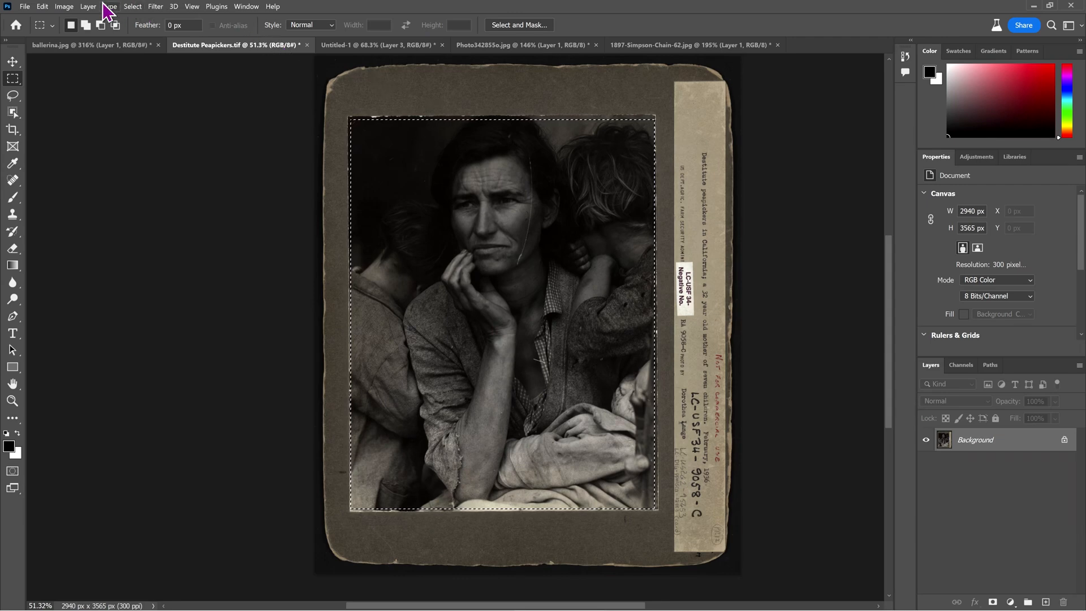
click(66, 8)
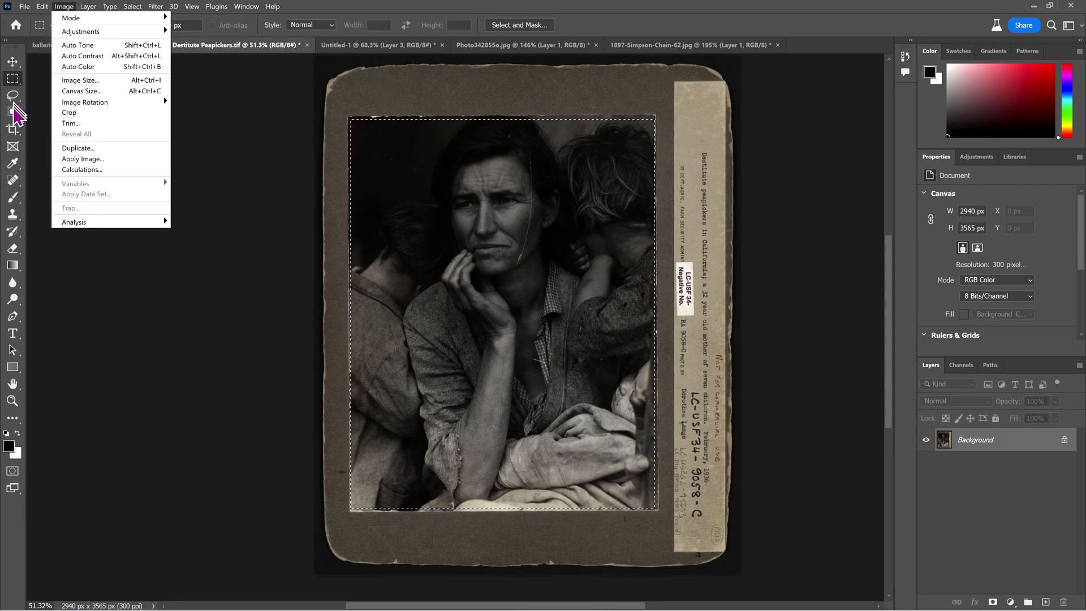
click(13, 129)
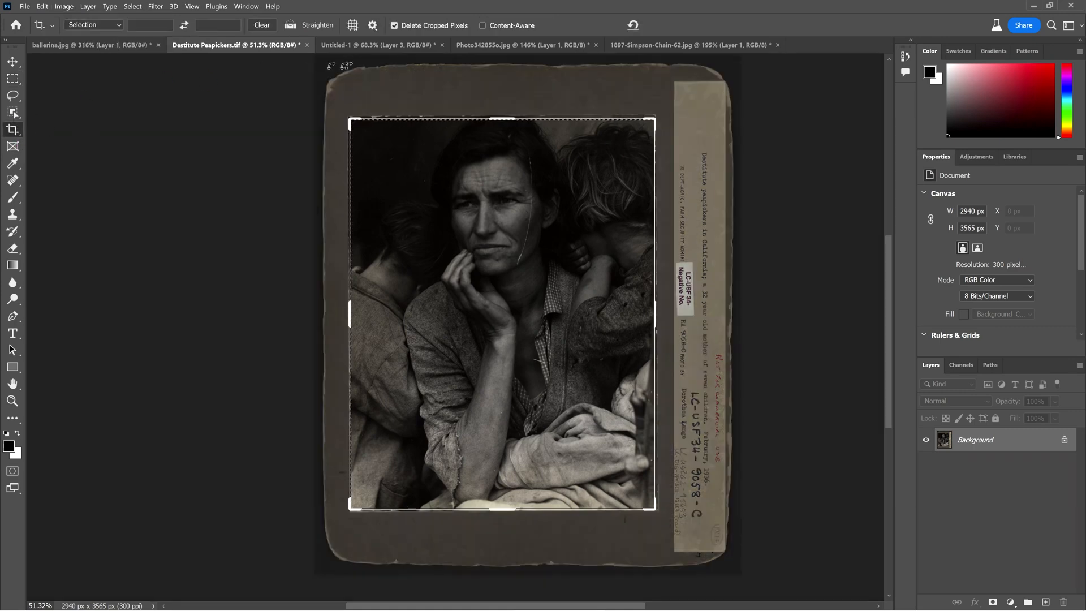
click(503, 179)
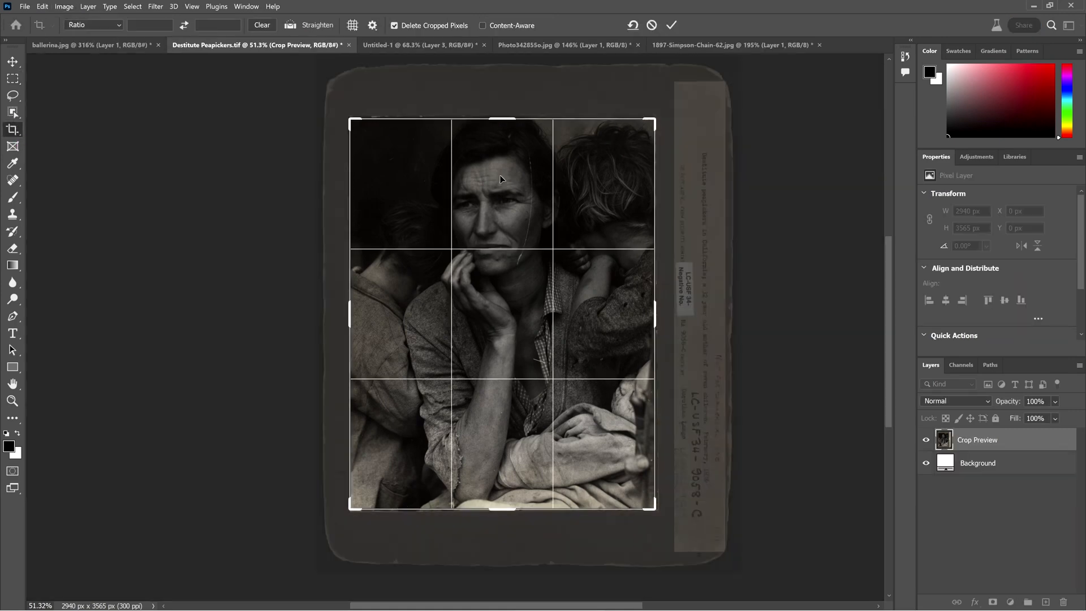
click(673, 23)
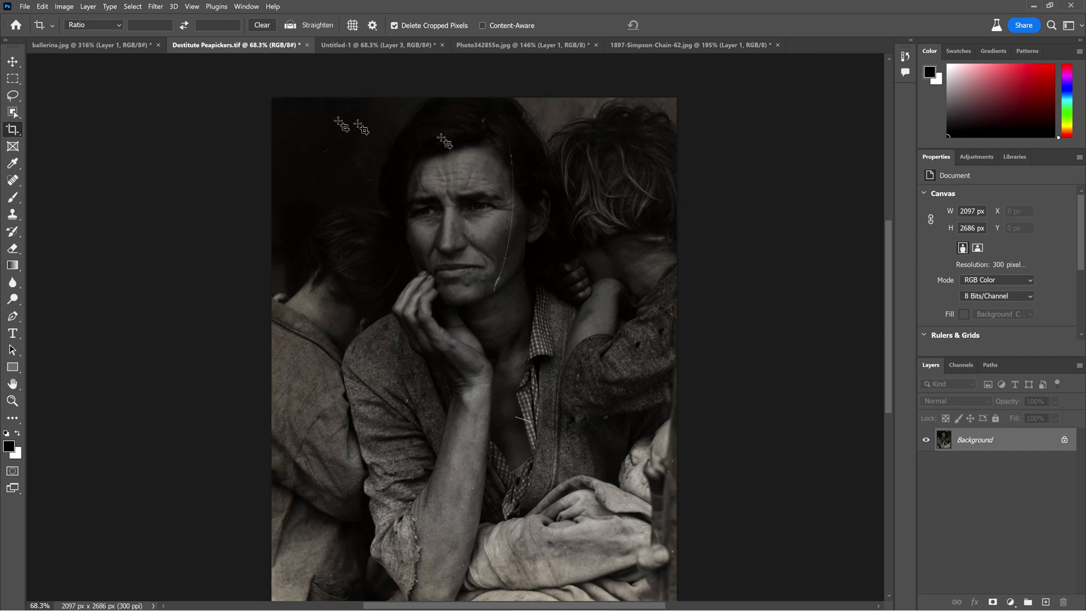
Open the Neural Filters for the cropped photo and enable the Photo Restoration filter
click(155, 7)
click(176, 45)
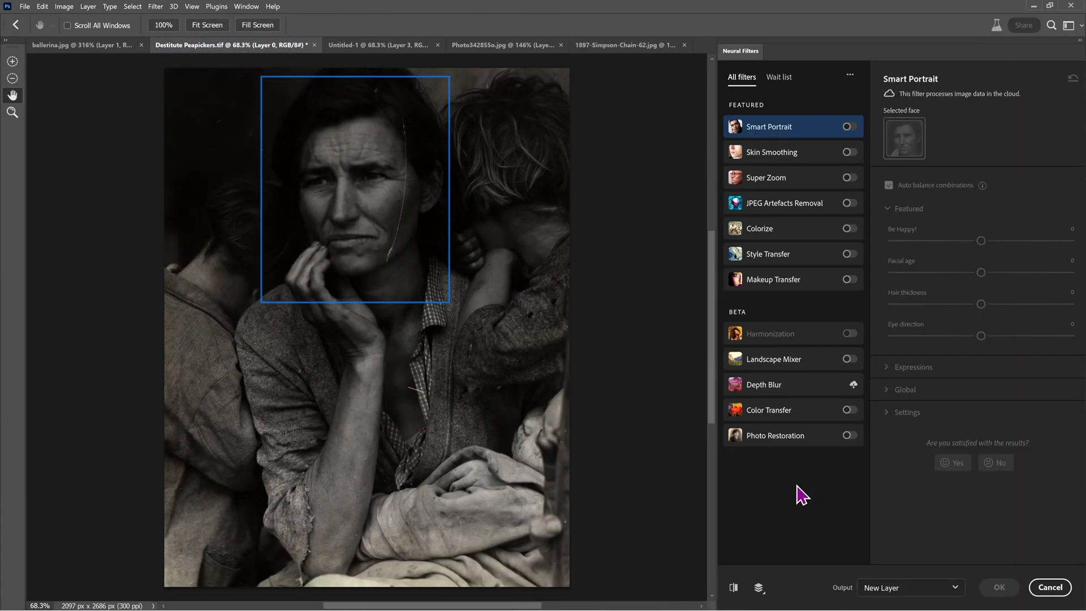
click(816, 443)
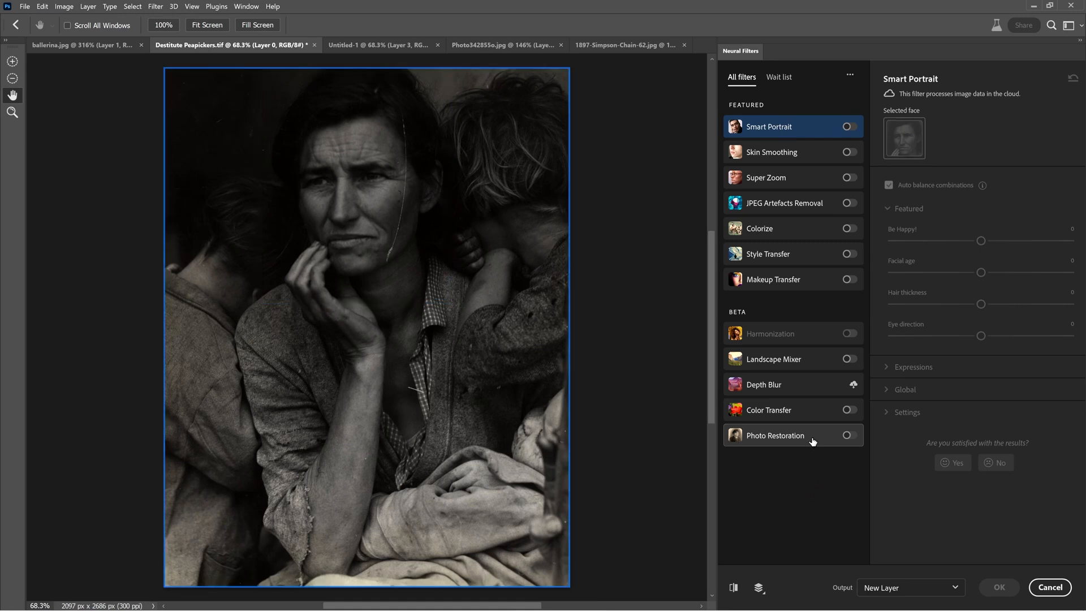
mouse_move(834, 443)
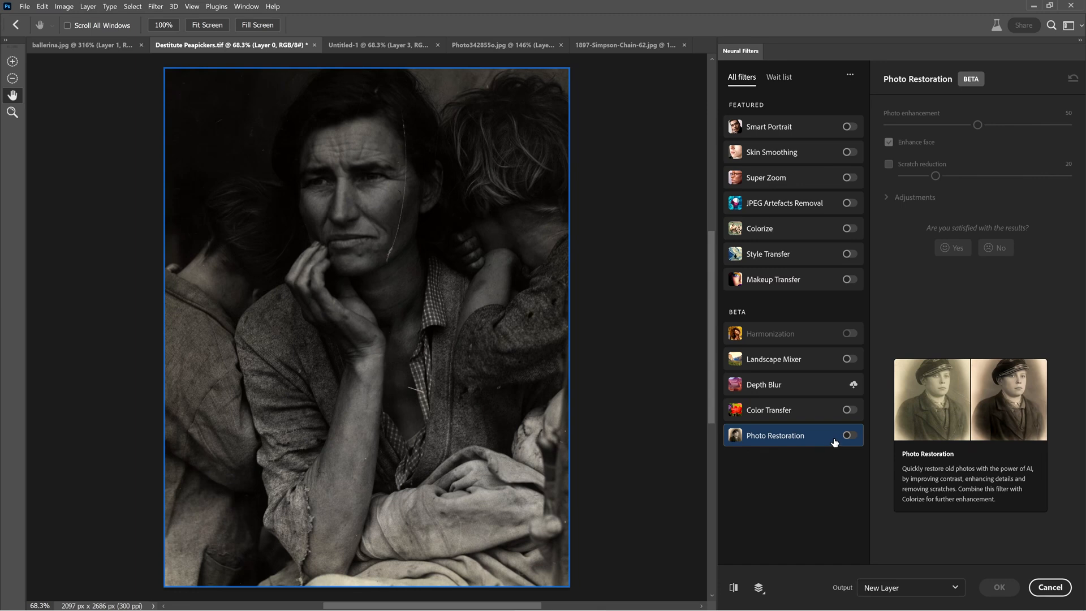
click(849, 436)
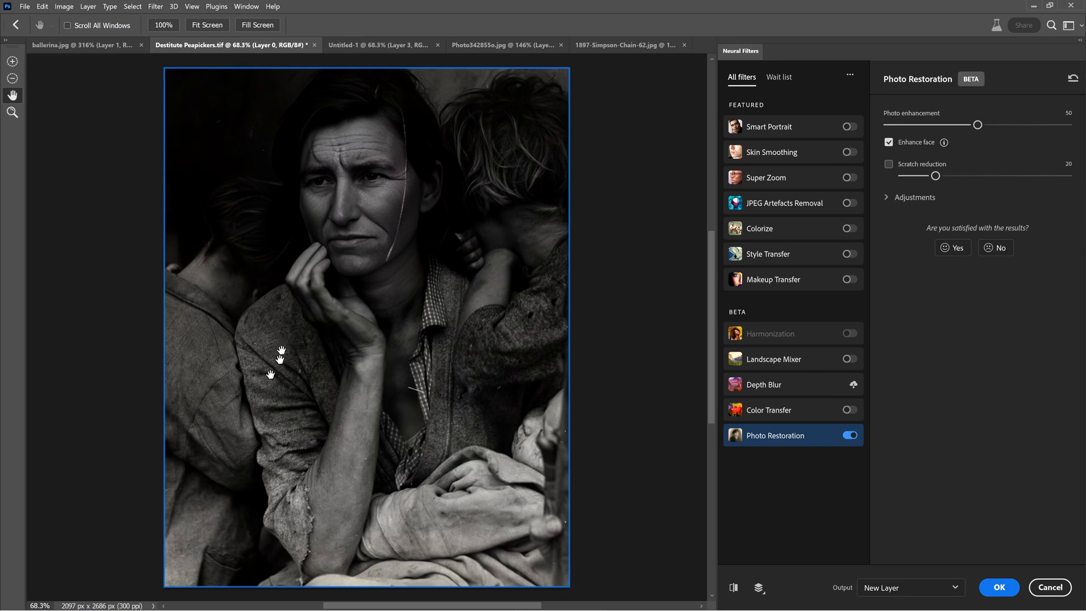
Compare the photo before and after restoration, and turn on Scratch reduction
click(734, 589)
click(733, 590)
click(733, 591)
click(733, 589)
click(734, 589)
click(733, 589)
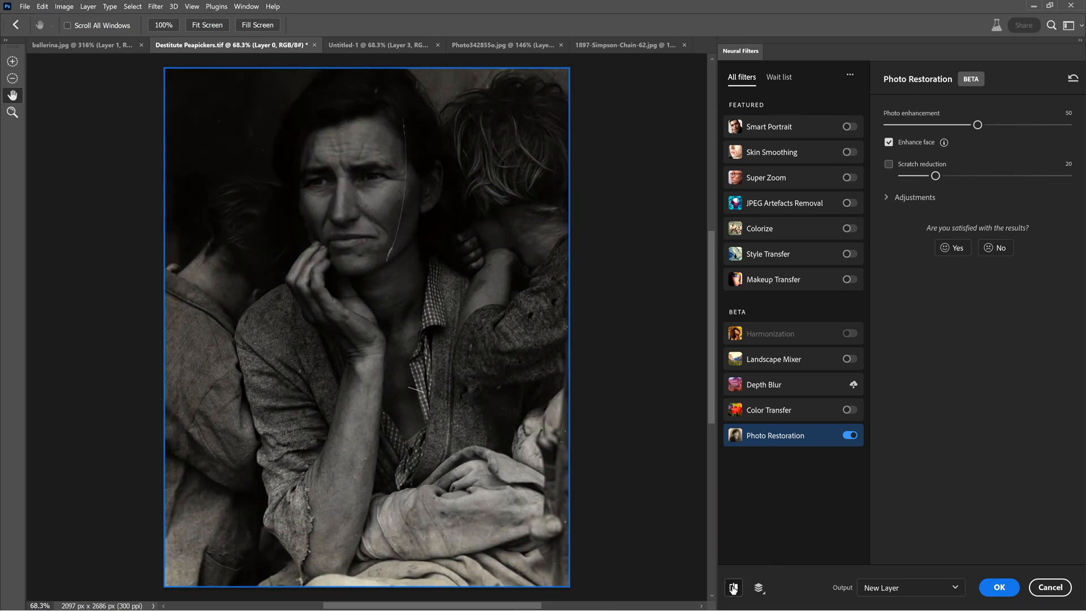
click(733, 588)
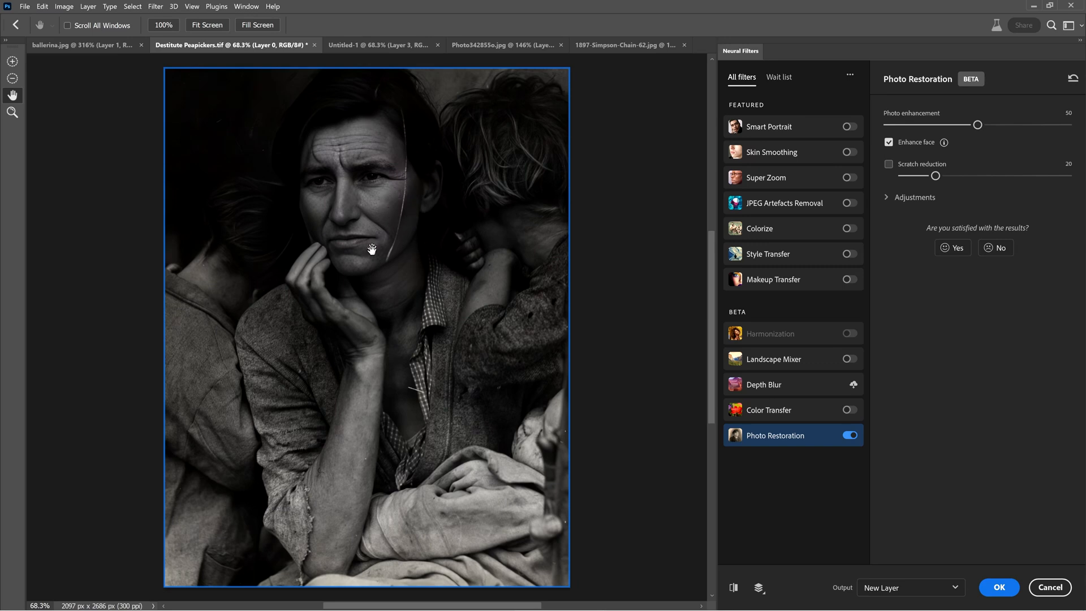
click(887, 168)
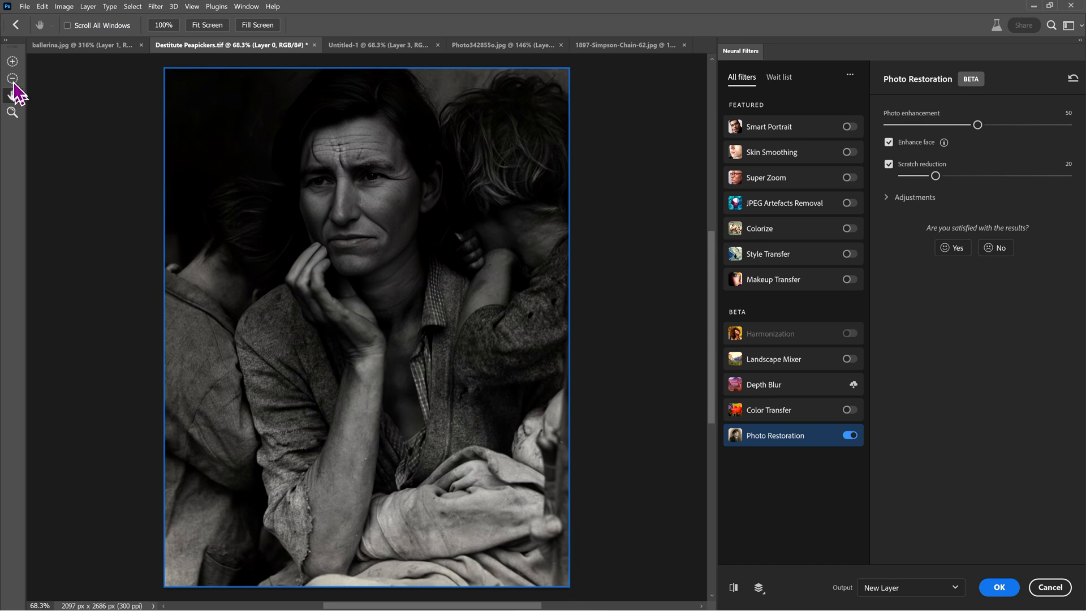
Examine the restored face and jacket up close, comparing the filtered result with the original
click(11, 112)
drag(336, 196, 356, 190)
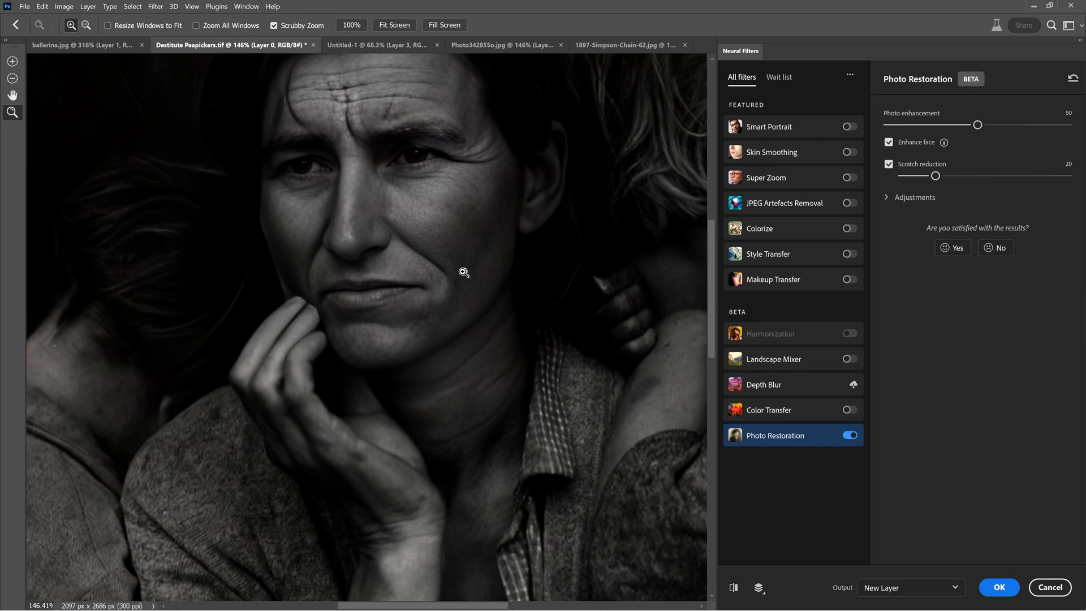
drag(443, 269, 441, 223)
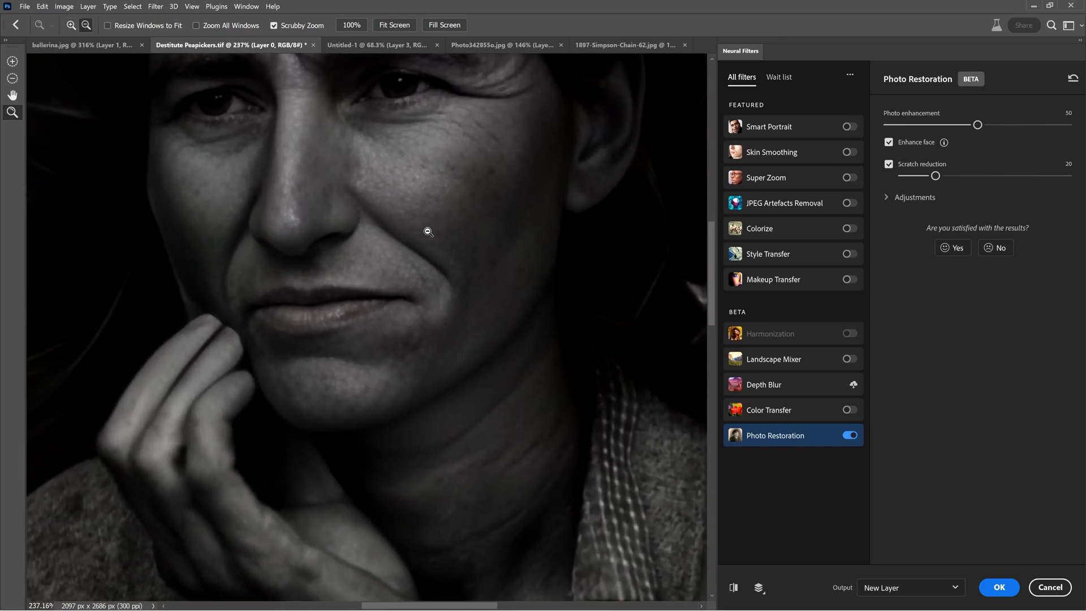
alt+click(429, 232)
alt+click(429, 229)
alt+click(430, 225)
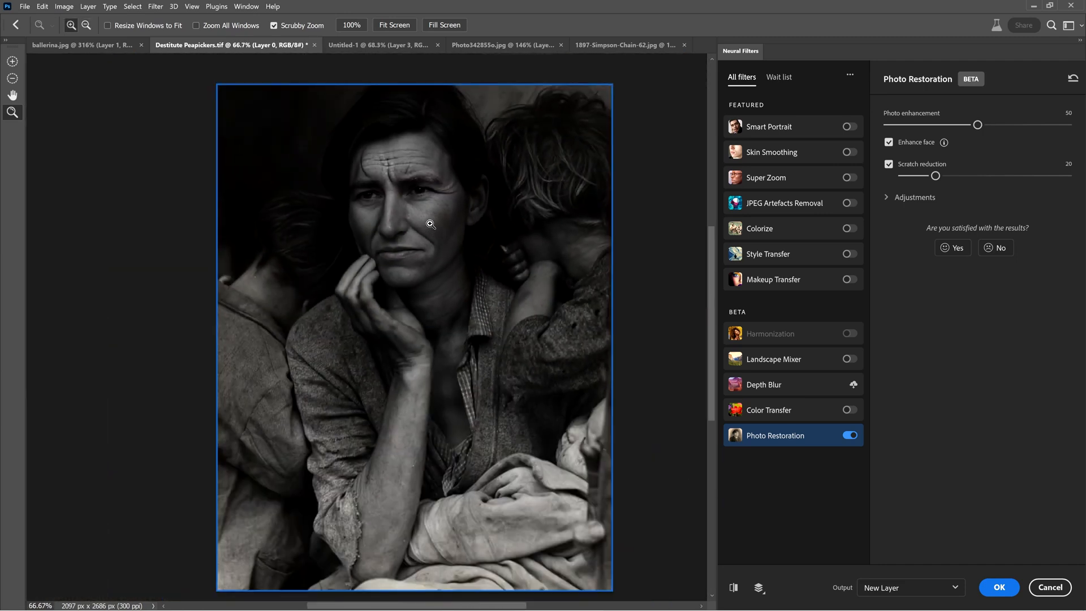
click(430, 224)
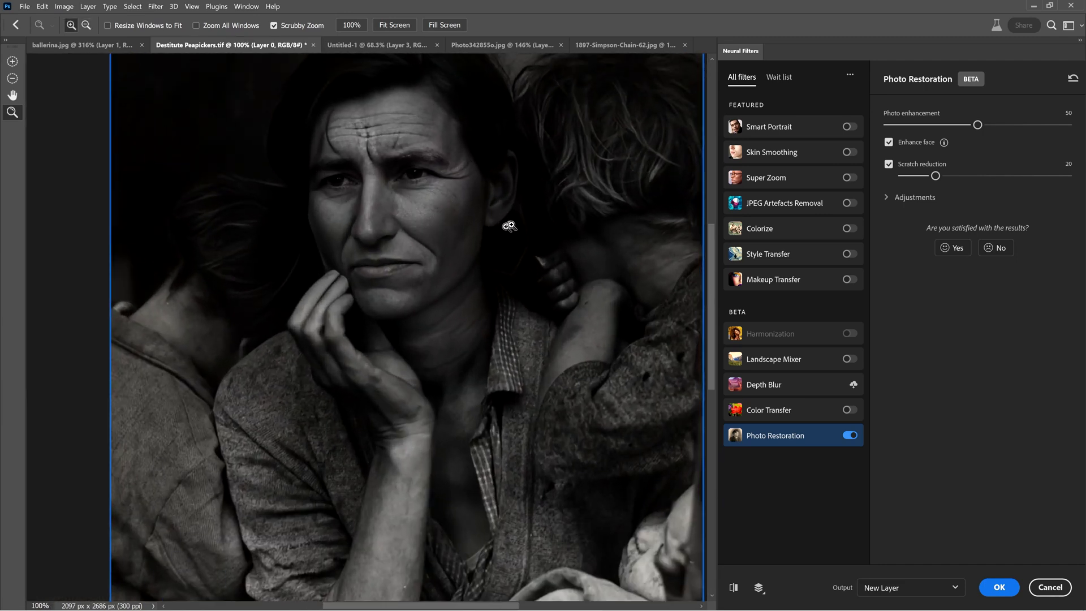
click(733, 589)
click(734, 589)
click(733, 589)
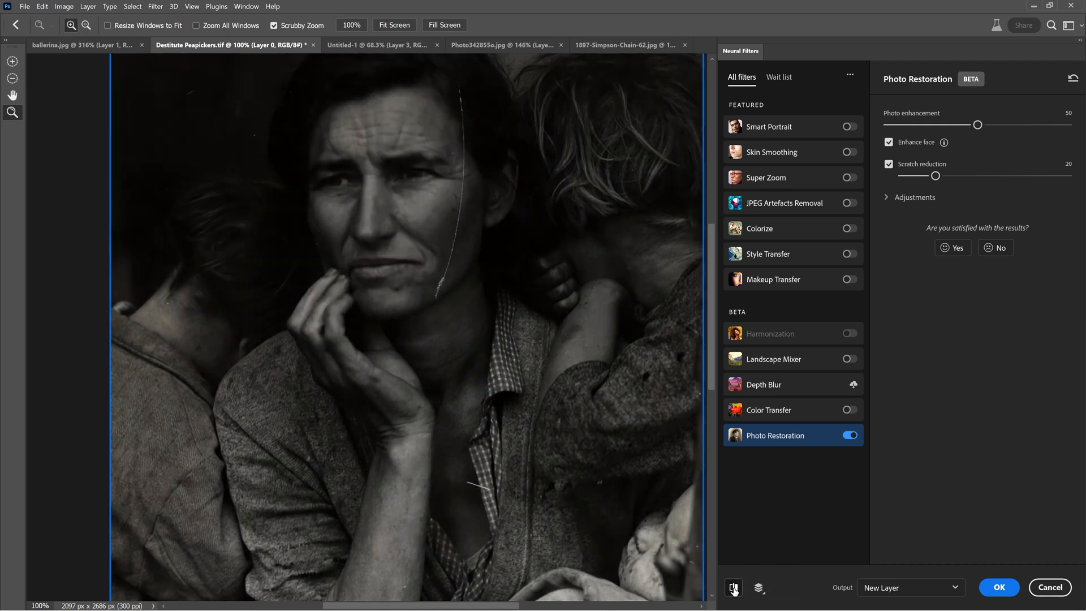
click(733, 589)
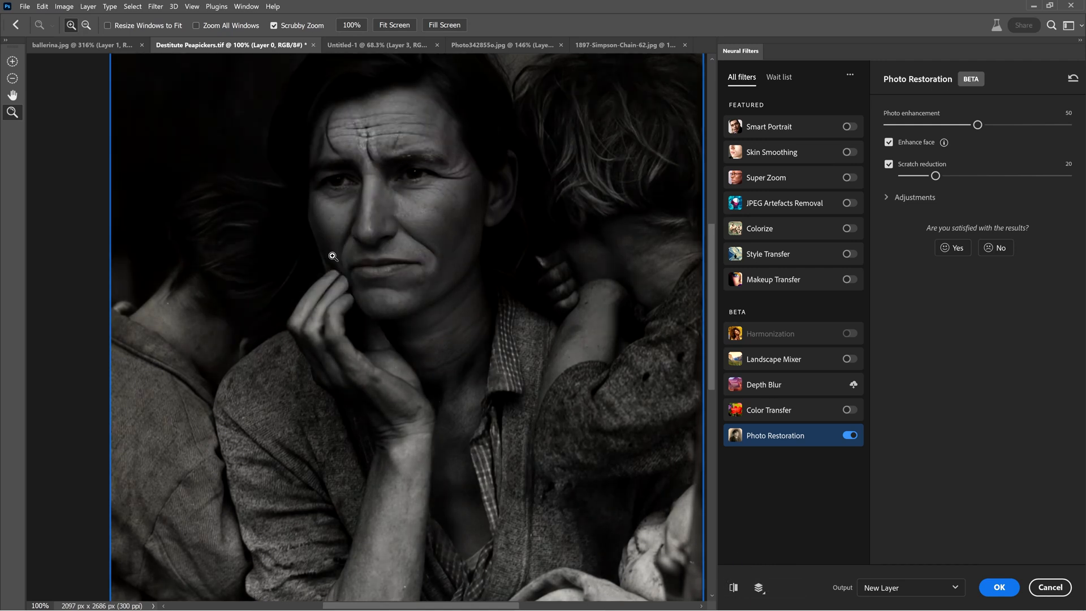
drag(252, 400, 284, 396)
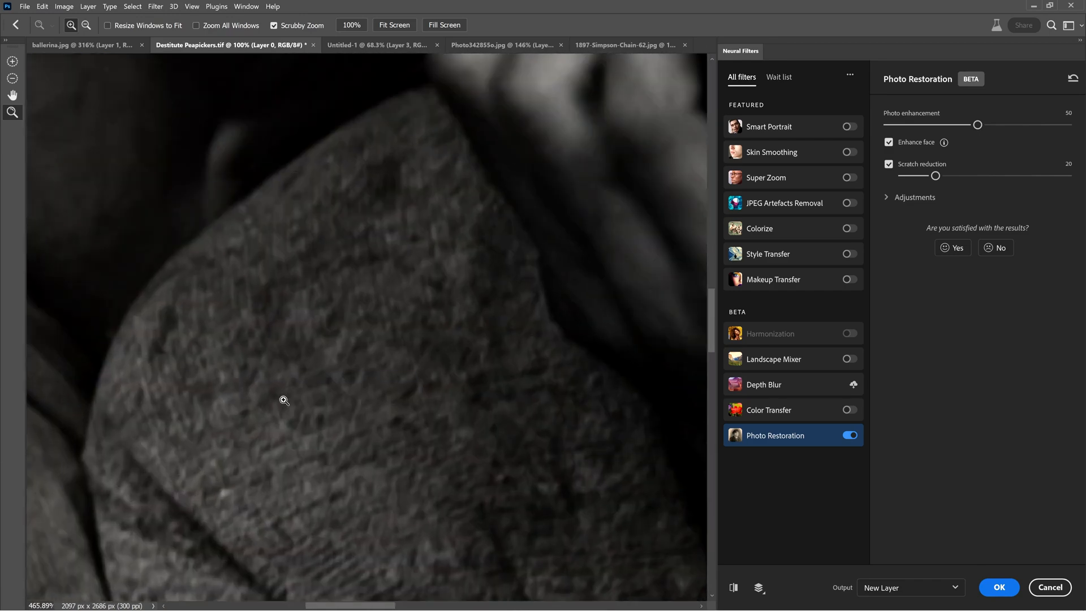
click(735, 589)
drag(484, 247, 445, 248)
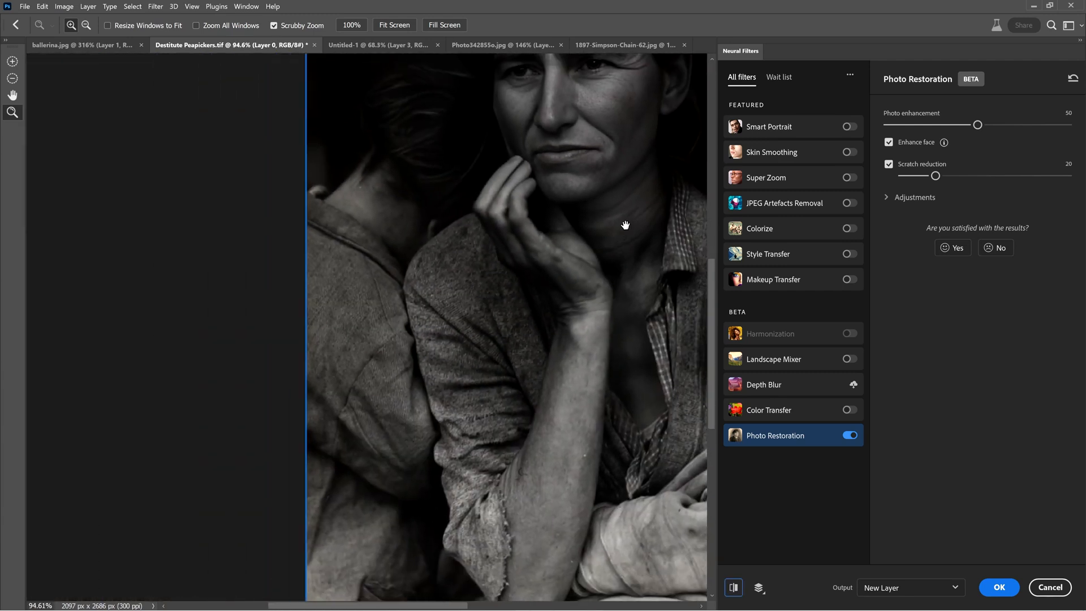
drag(625, 223, 444, 366)
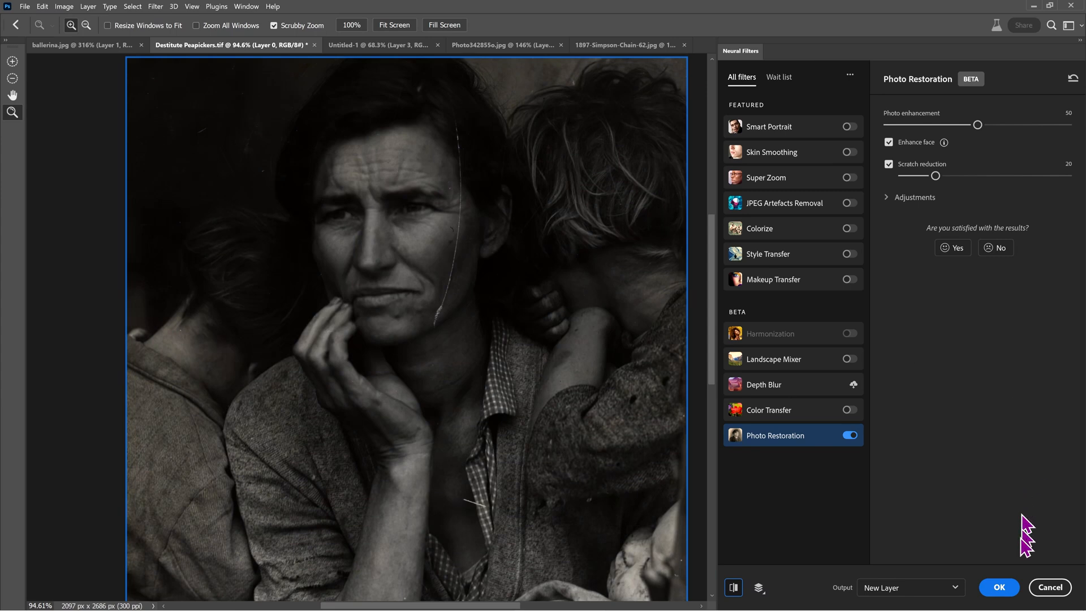
Apply Photo Restoration to a new layer and compare it with the background by toggling its visibility
click(1000, 588)
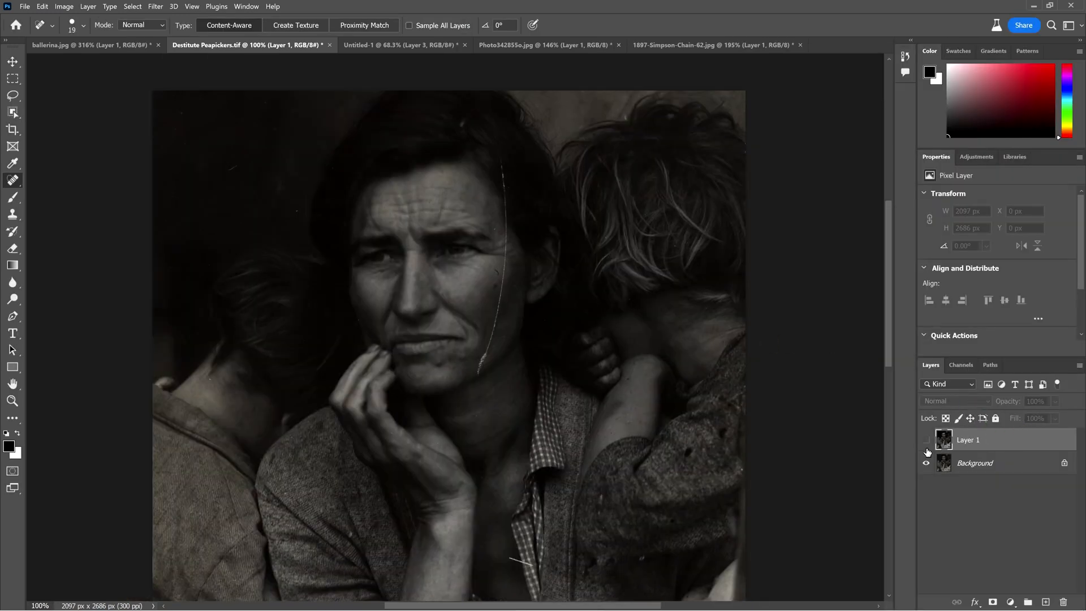
click(926, 440)
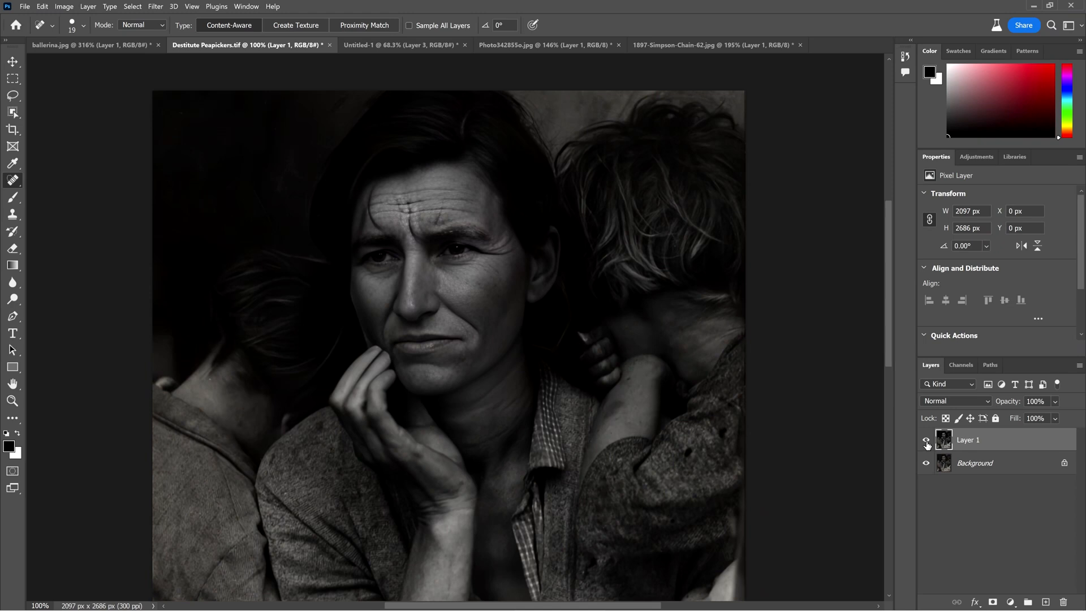
click(927, 440)
click(927, 440)
Open the Neural Filters on the restored layer, try Colorize, and switch it off again
click(155, 6)
click(177, 45)
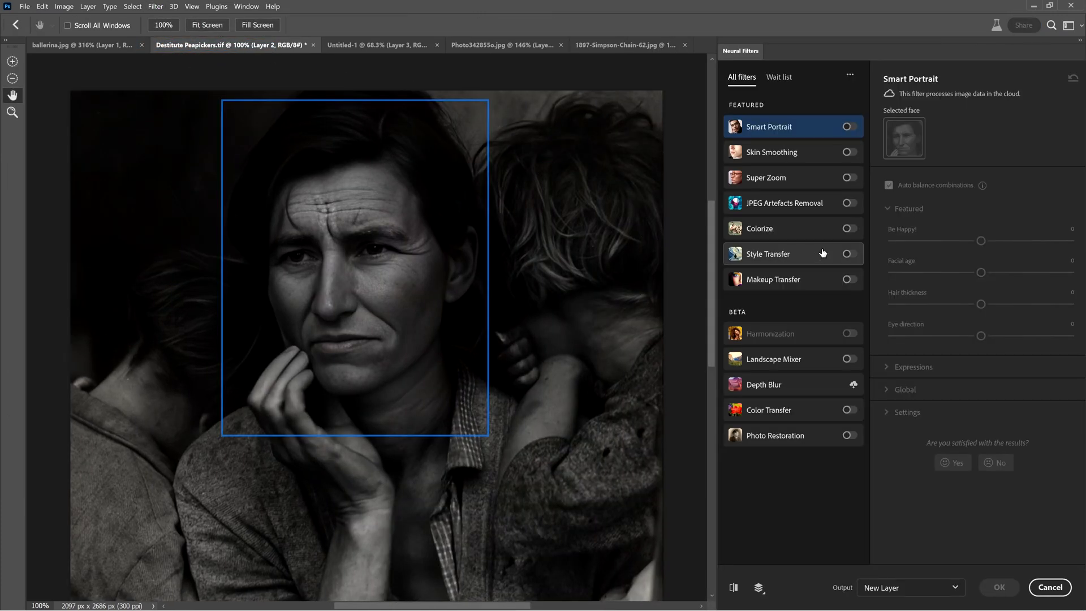
click(850, 231)
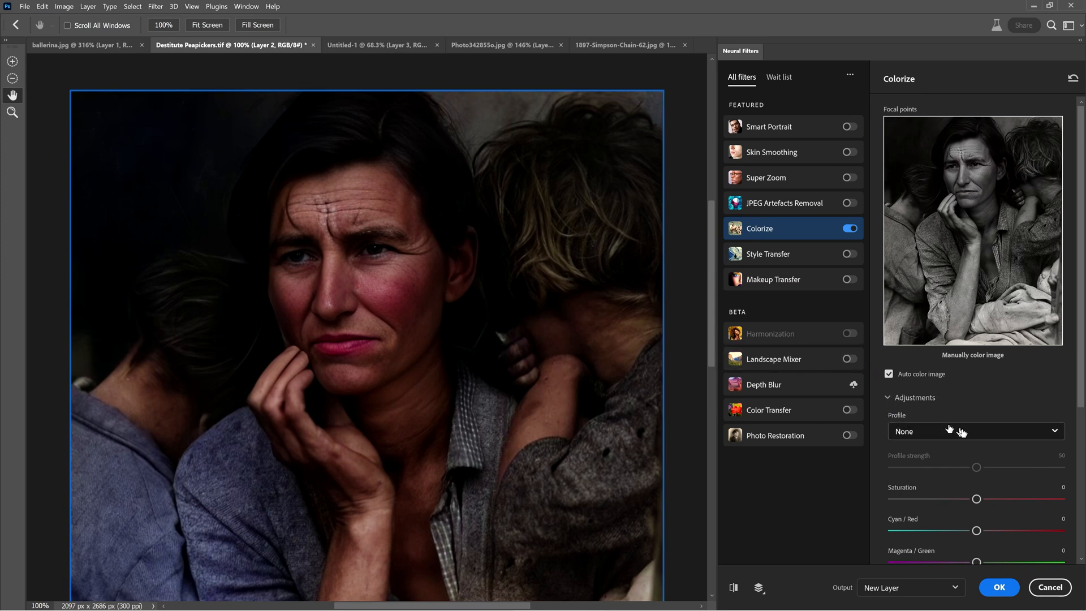
click(849, 231)
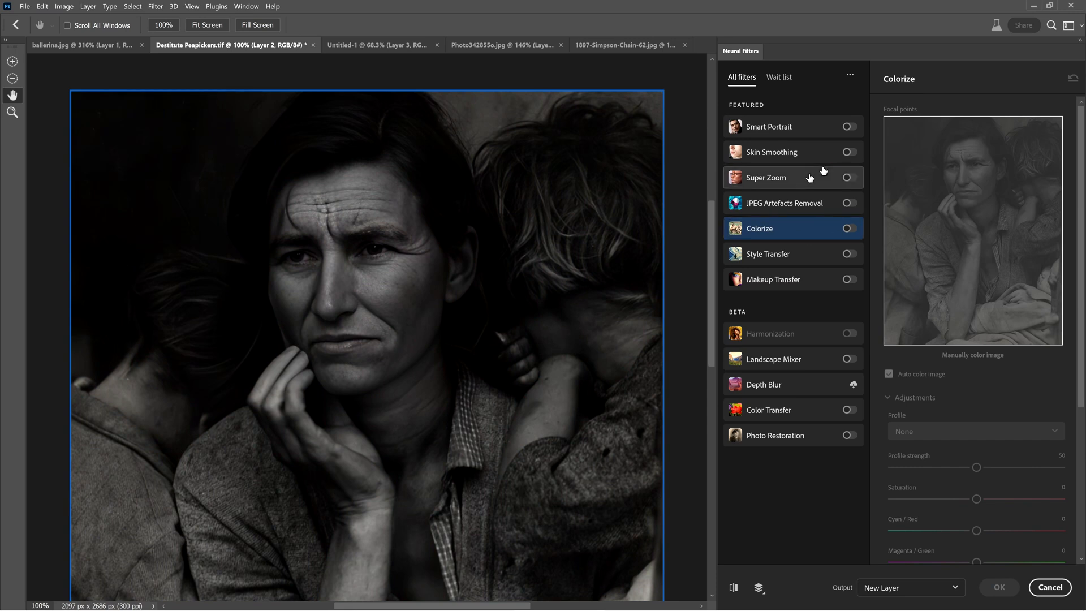
Enlarge the restored photo to 2x with Super Zoom, output it to a new document, and inspect the face at 100%
click(848, 178)
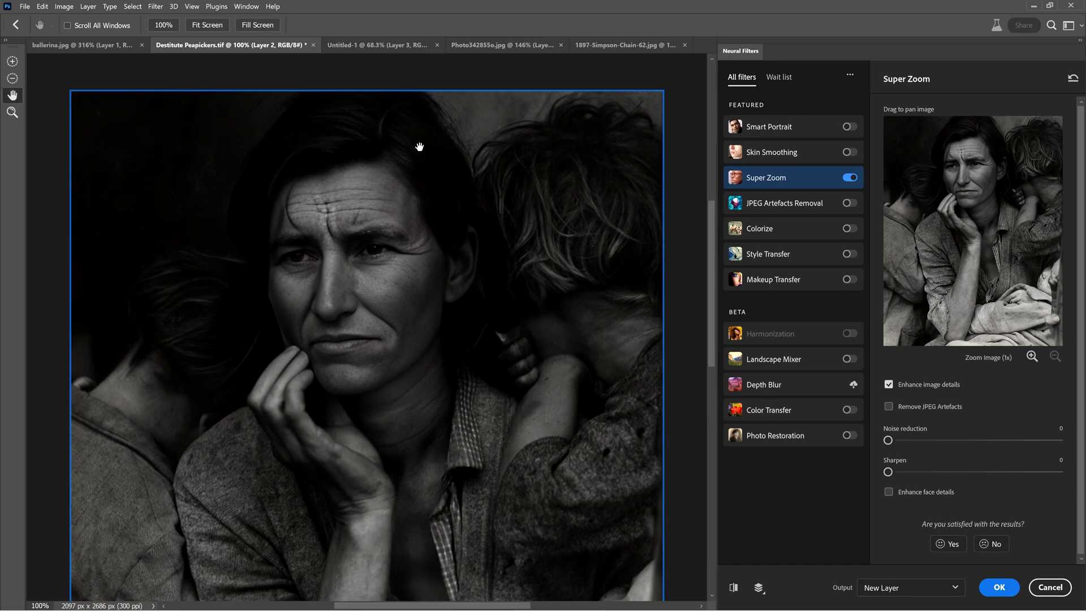
click(1032, 357)
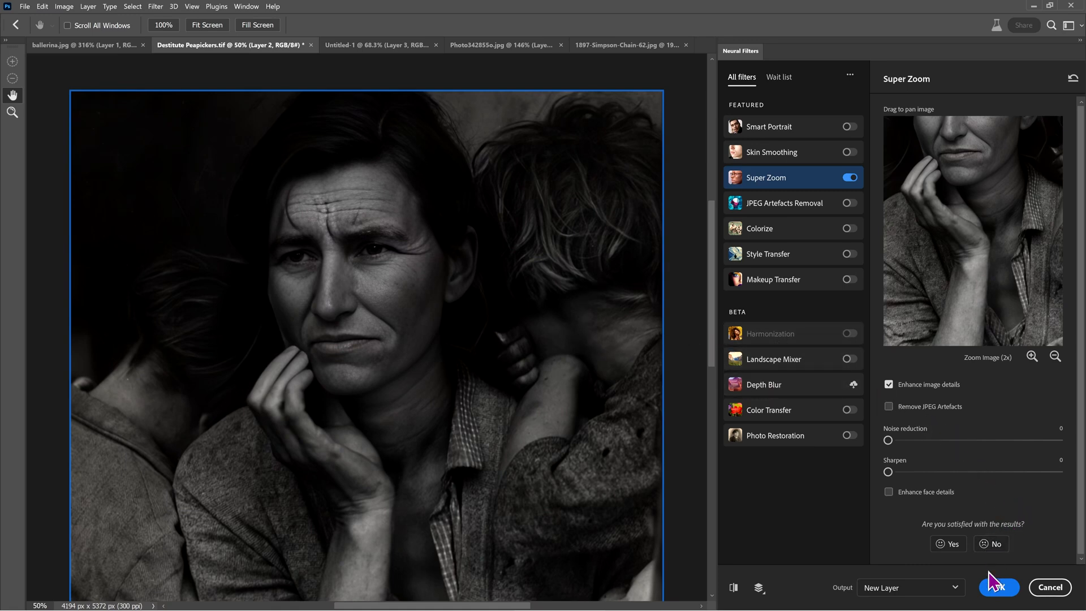
click(905, 588)
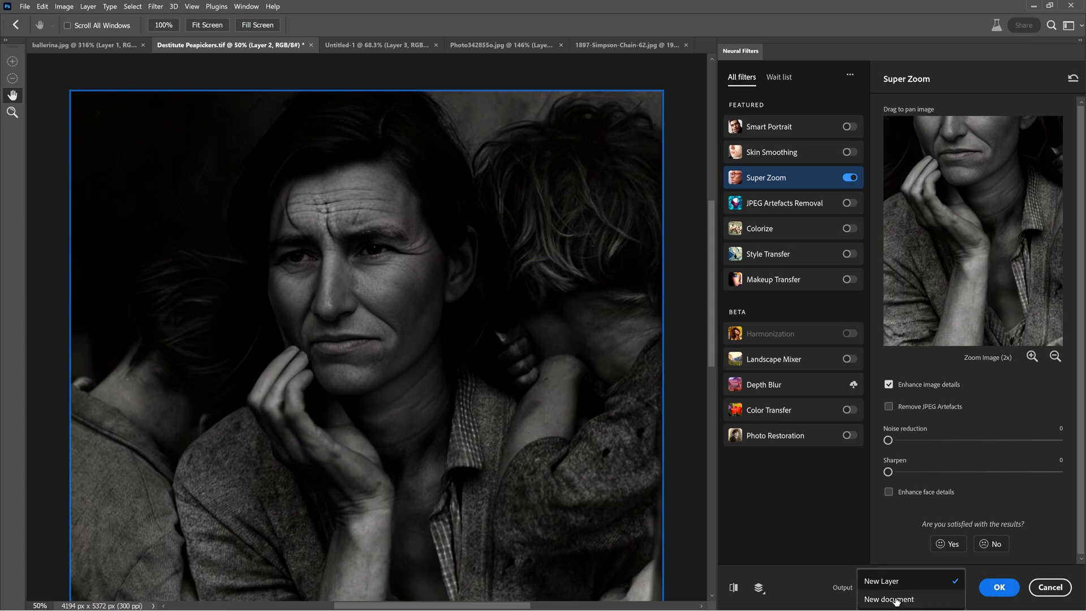
click(899, 601)
click(988, 587)
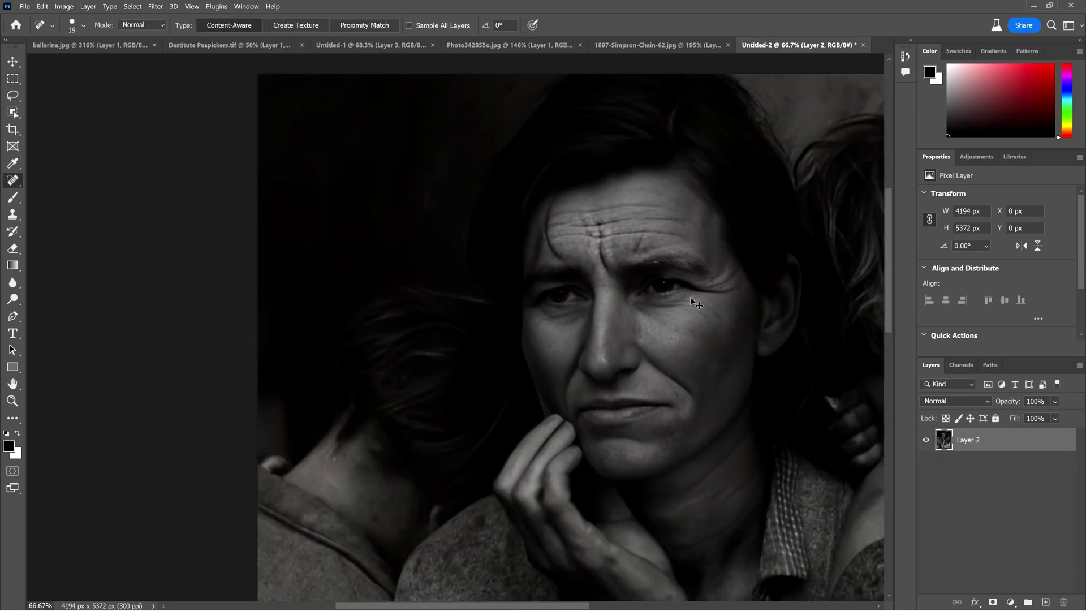
key(ctrl+1)
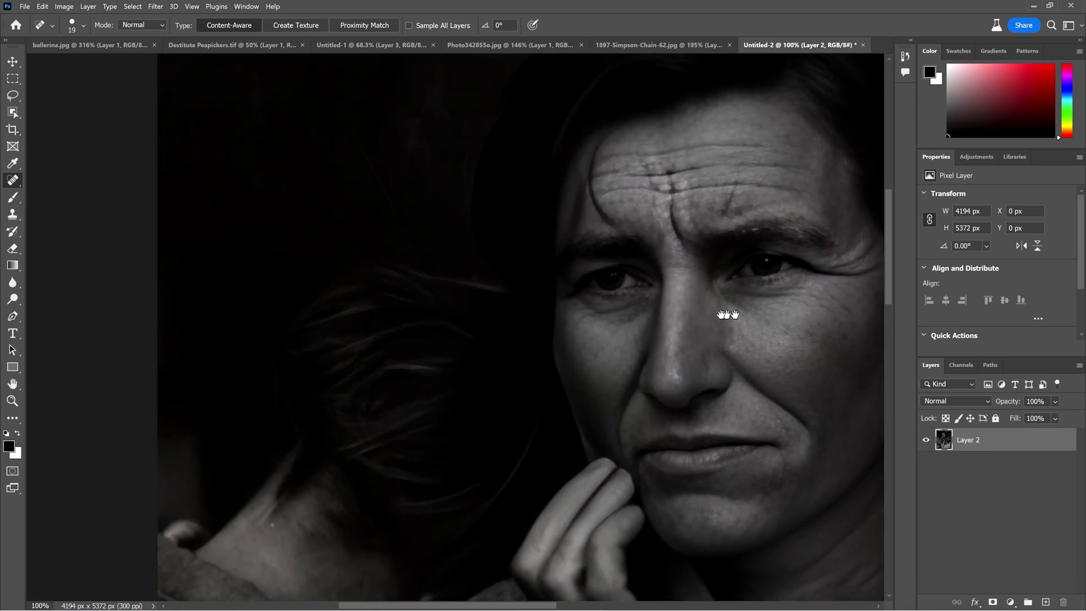
drag(727, 310, 527, 309)
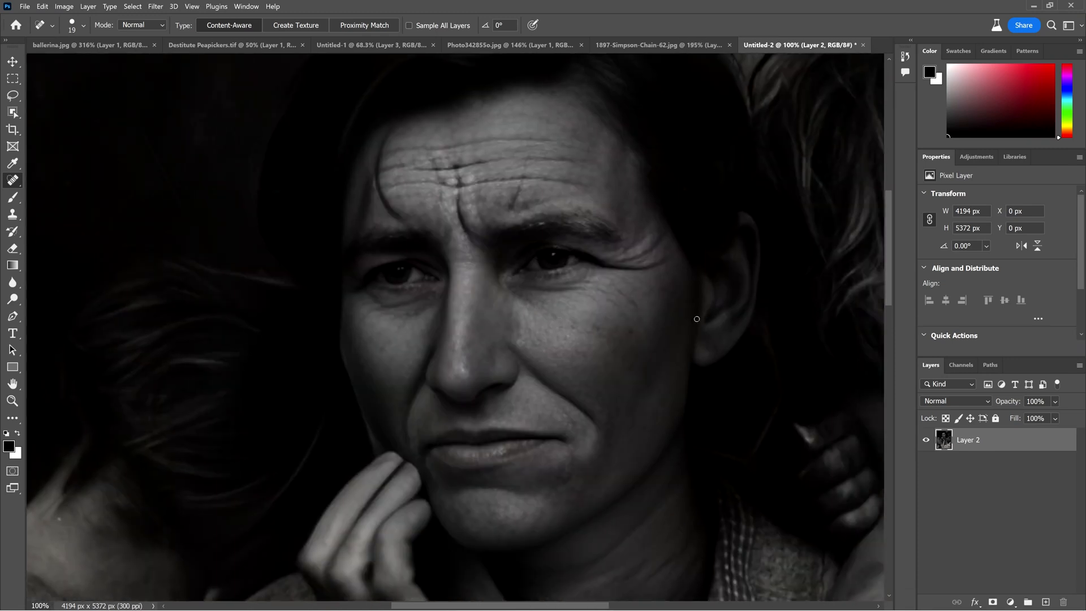
Inspect the hand, collar and jacket of the enlarged portrait at 100%
scroll(695, 320, down, 3)
scroll(695, 326, down, 6)
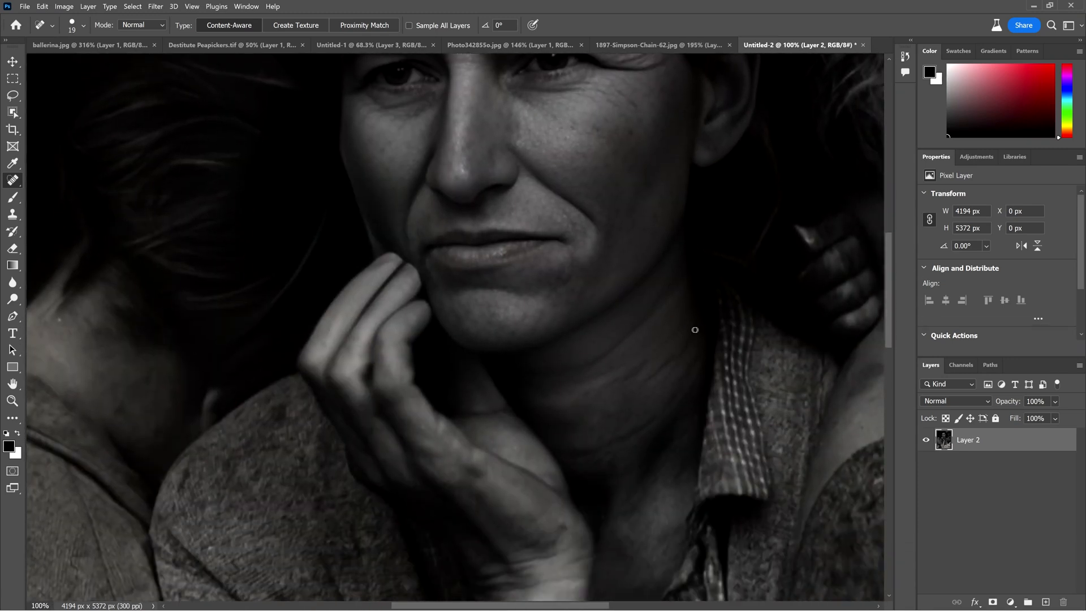
scroll(700, 338, up, 10)
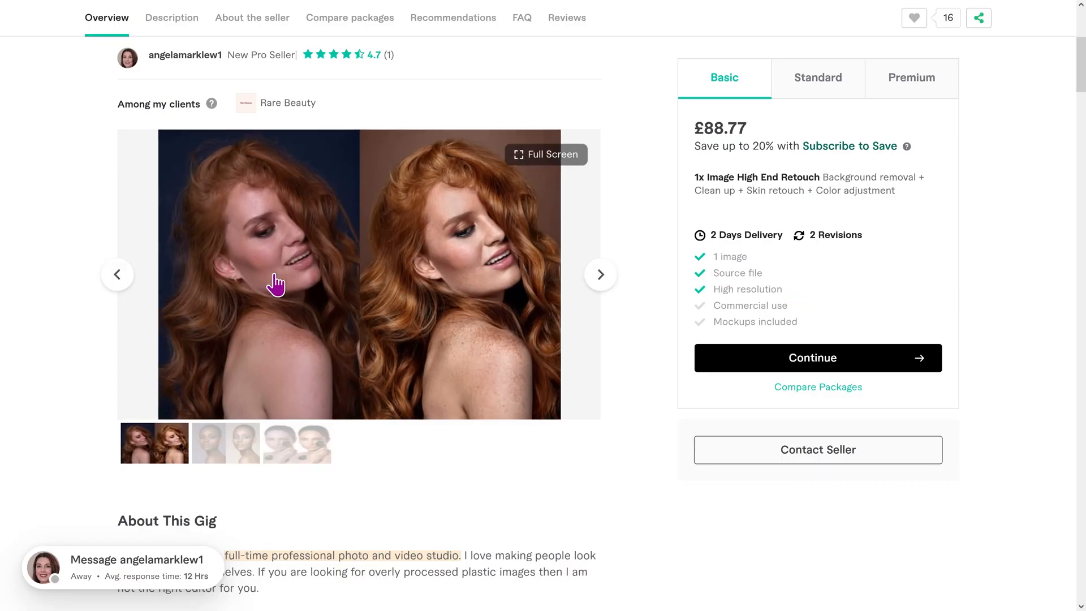
On Fiverr Pro, view the full-screen before-and-after samples of the "creatively retouch and edit your photo in photoshop" gig
click(289, 285)
click(1059, 314)
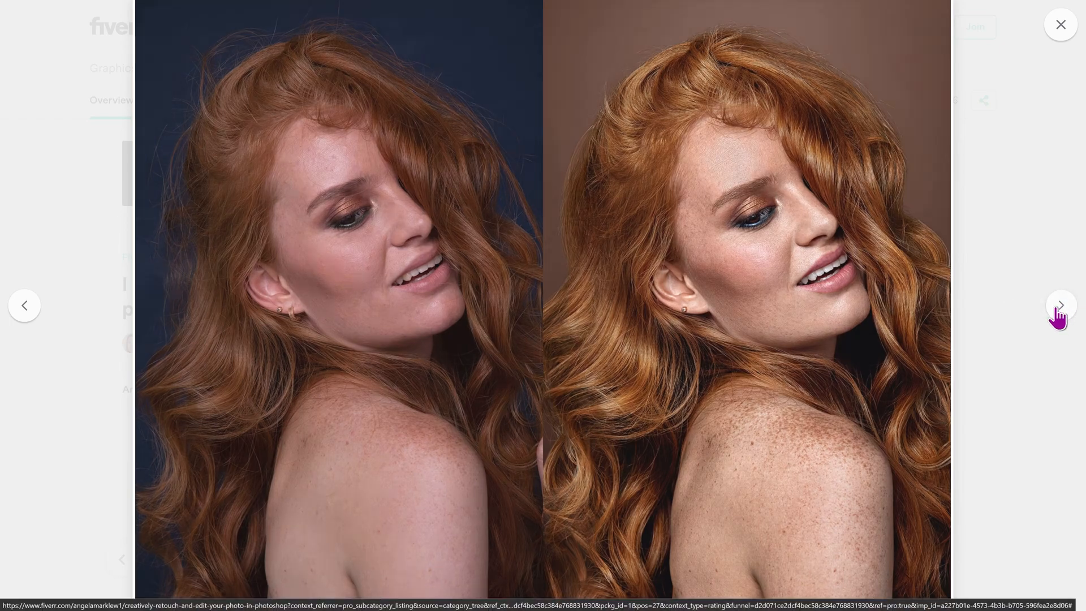
click(1058, 312)
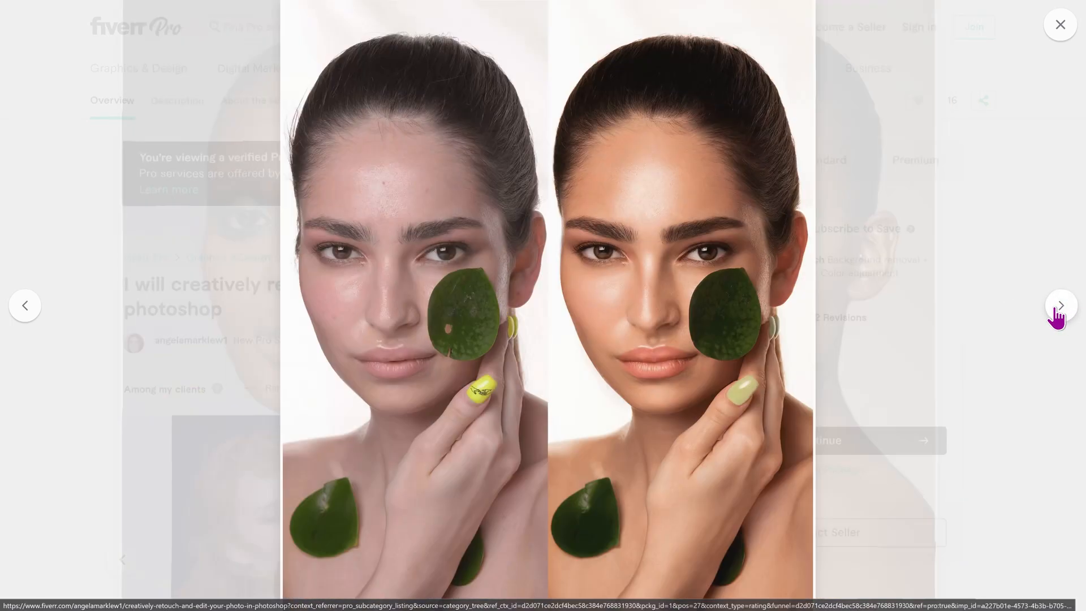
click(1026, 337)
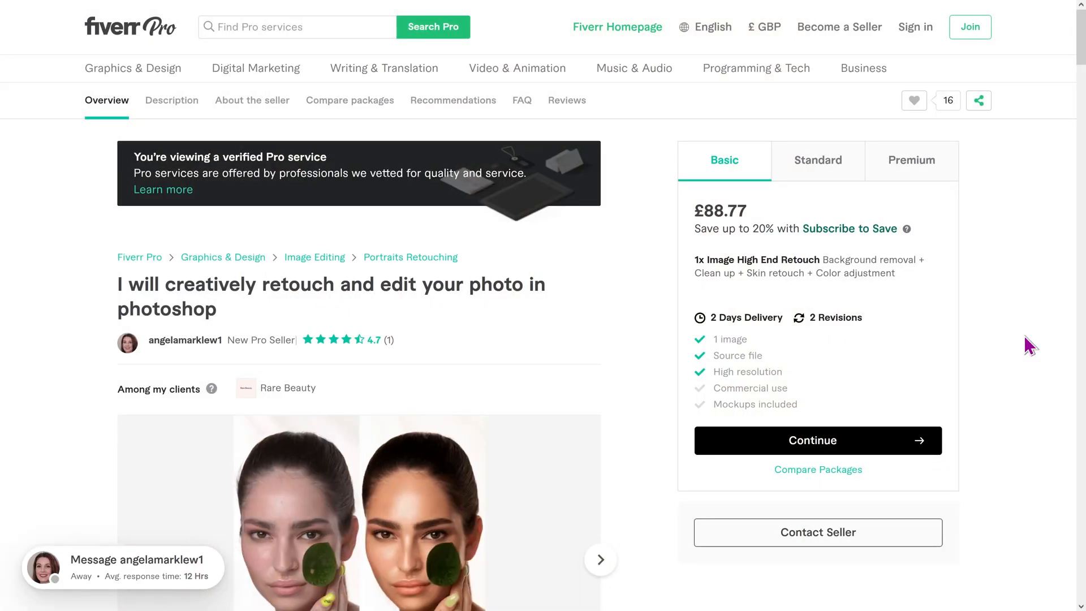
Go to the "I will do high end photo editing and retouching" gig and browse its retouching samples full screen
key(ctrl+Tab)
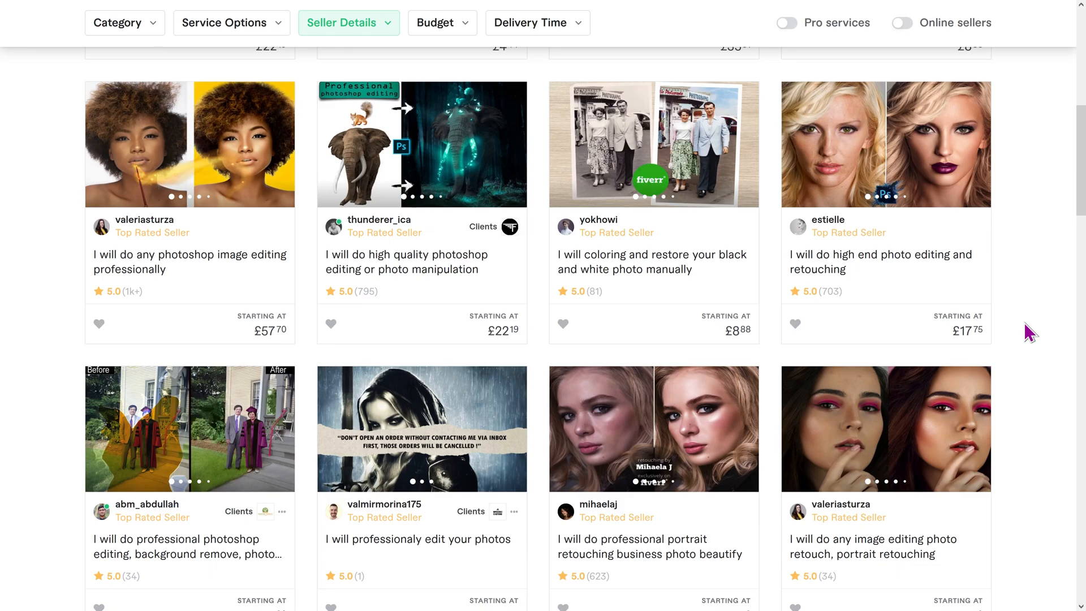
key(ctrl+Tab)
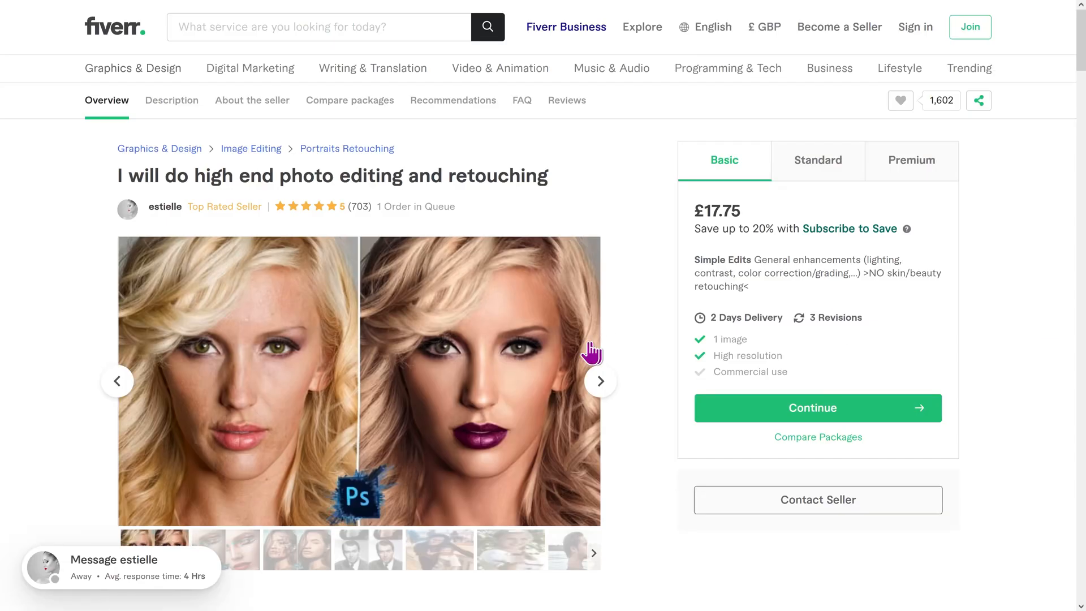
click(511, 355)
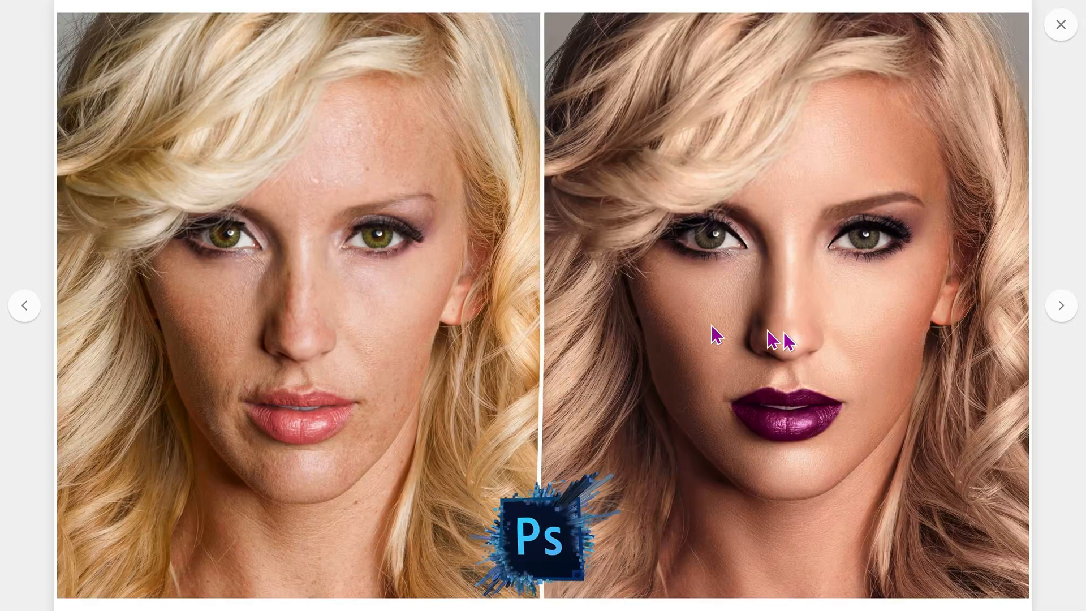
click(1062, 310)
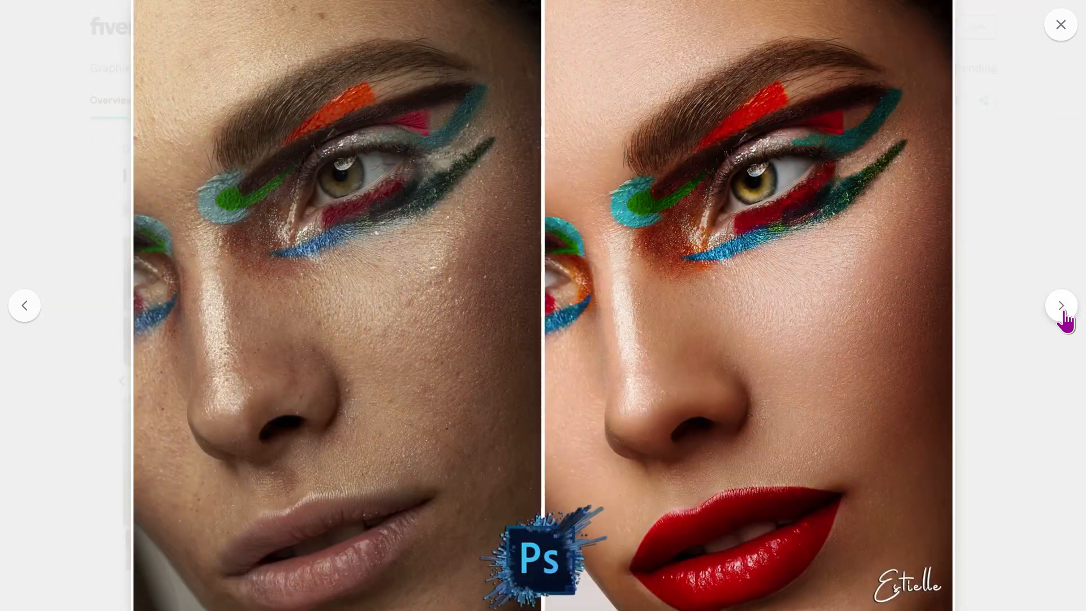
click(1064, 313)
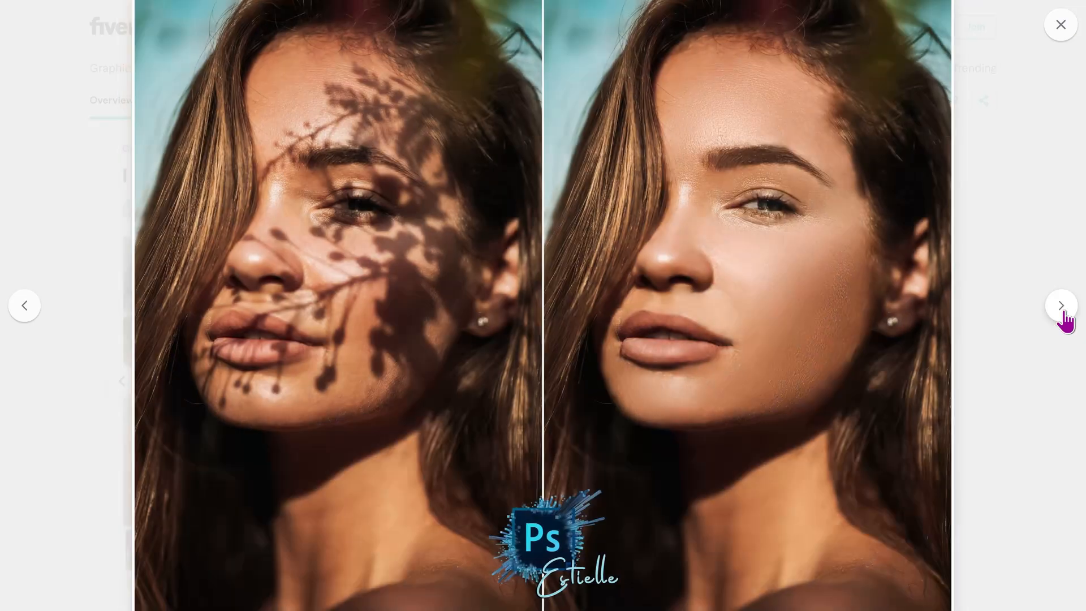
click(1024, 358)
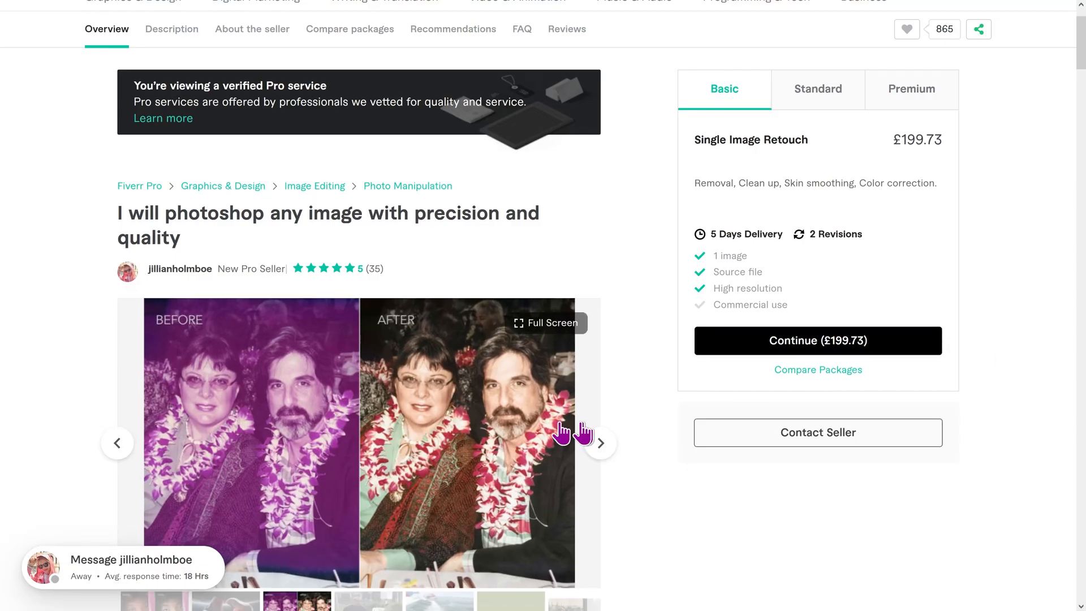
Browse the full-screen samples of the "I will photoshop any image with precision and quality" gig
click(432, 421)
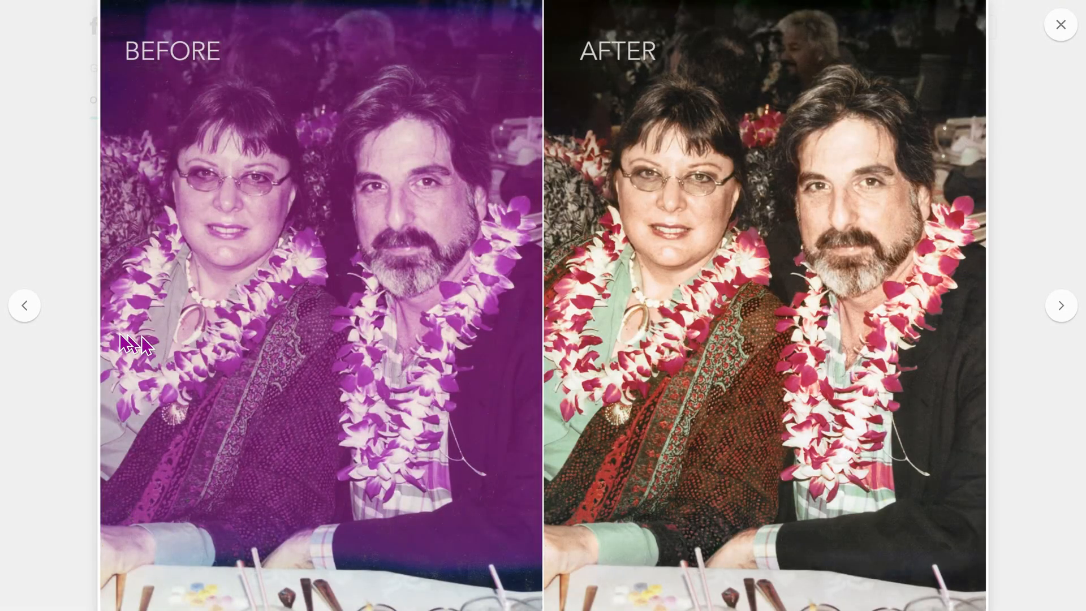
click(34, 304)
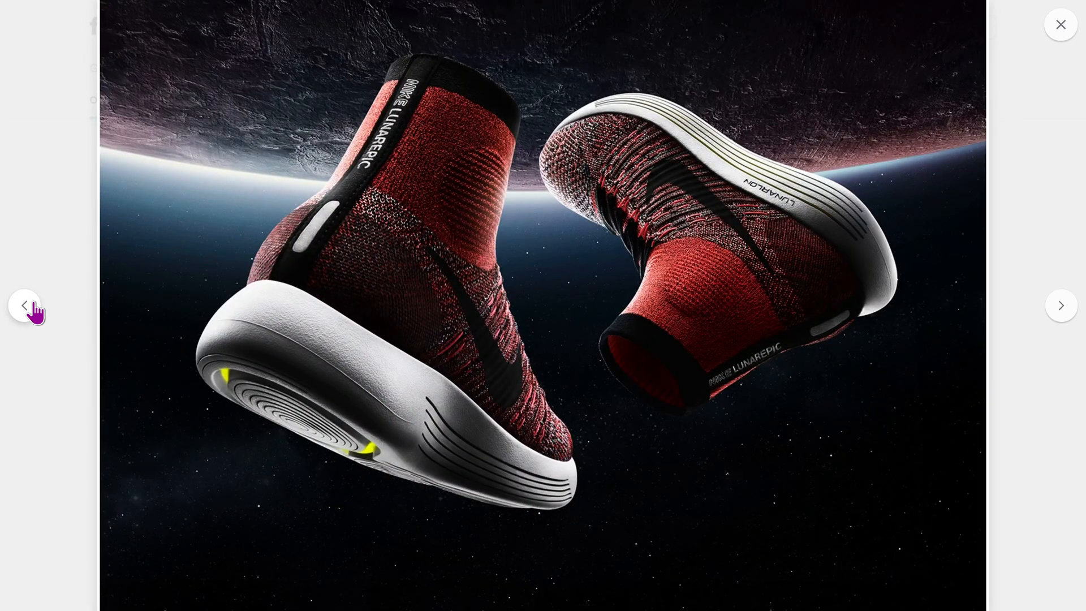
click(33, 311)
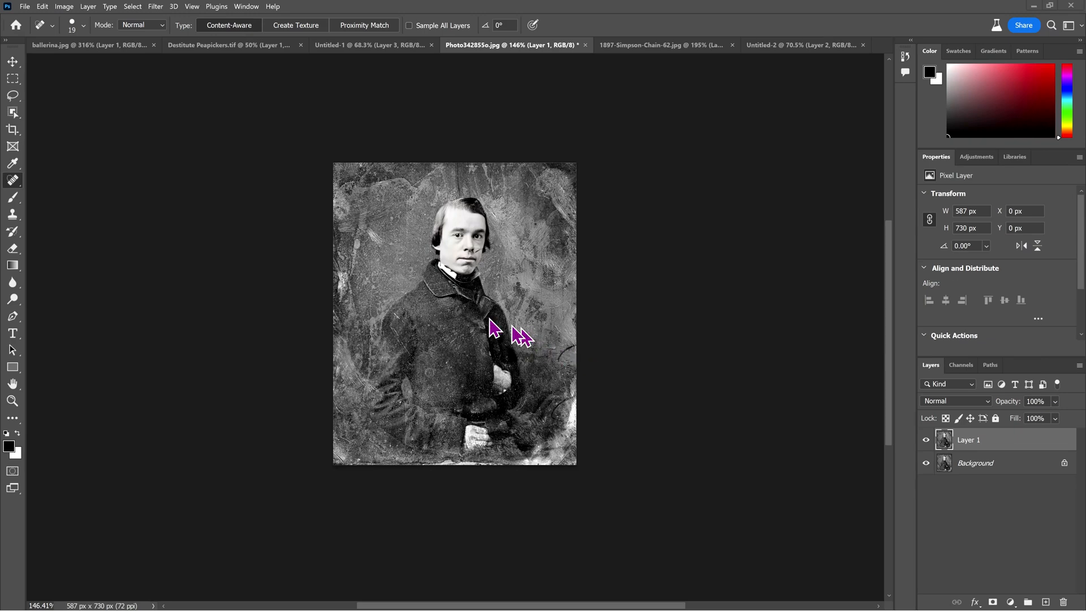
Compare the restored Layer 1 of Photo342855o.jpg with the scratched original by repeatedly toggling the layer's visibility
scroll(459, 317, up, 2)
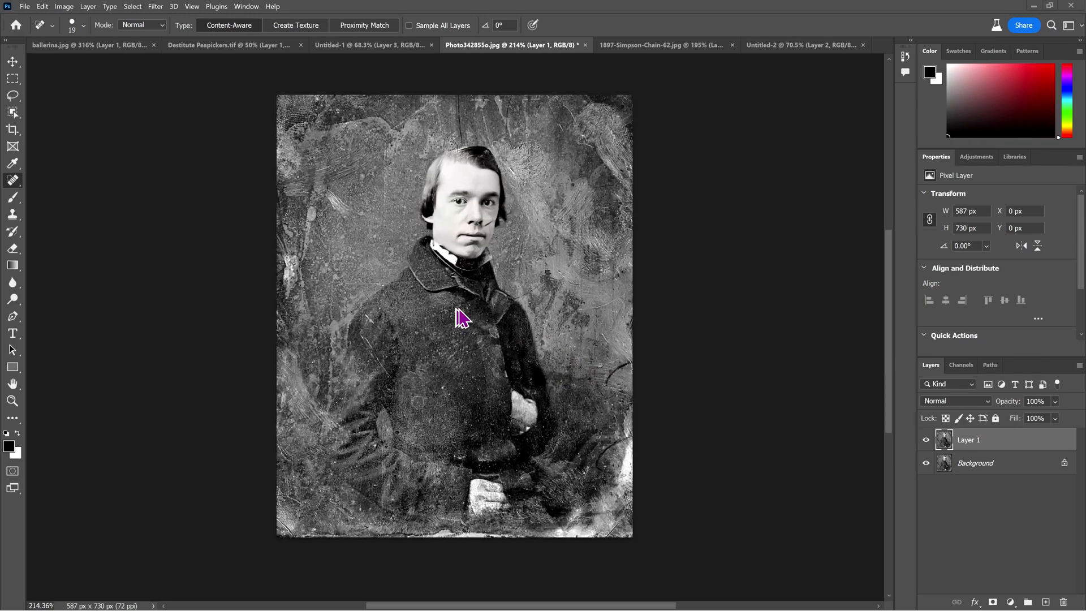
click(925, 442)
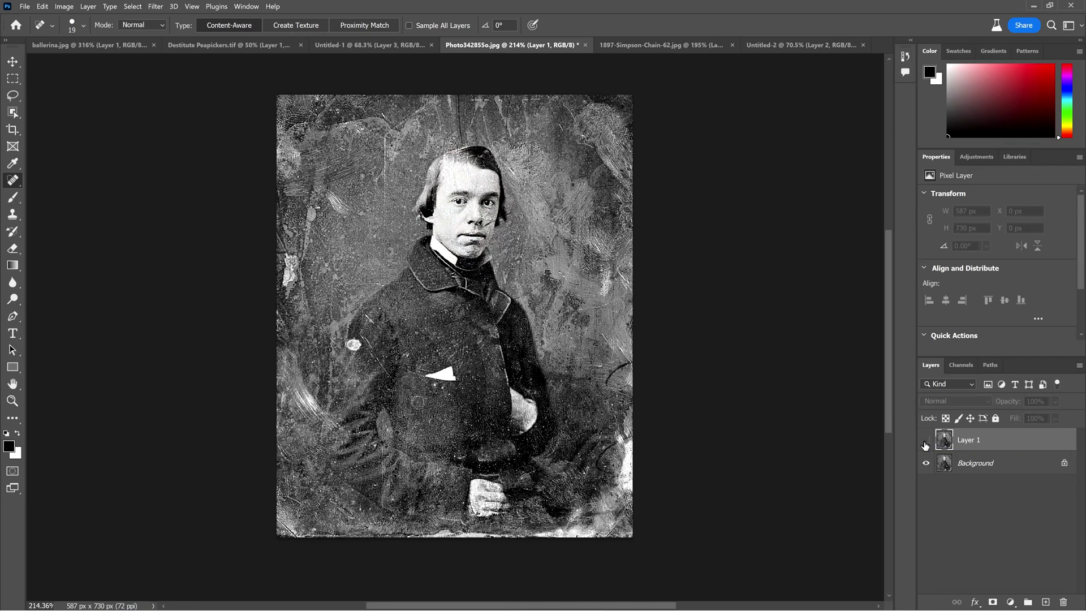
click(925, 441)
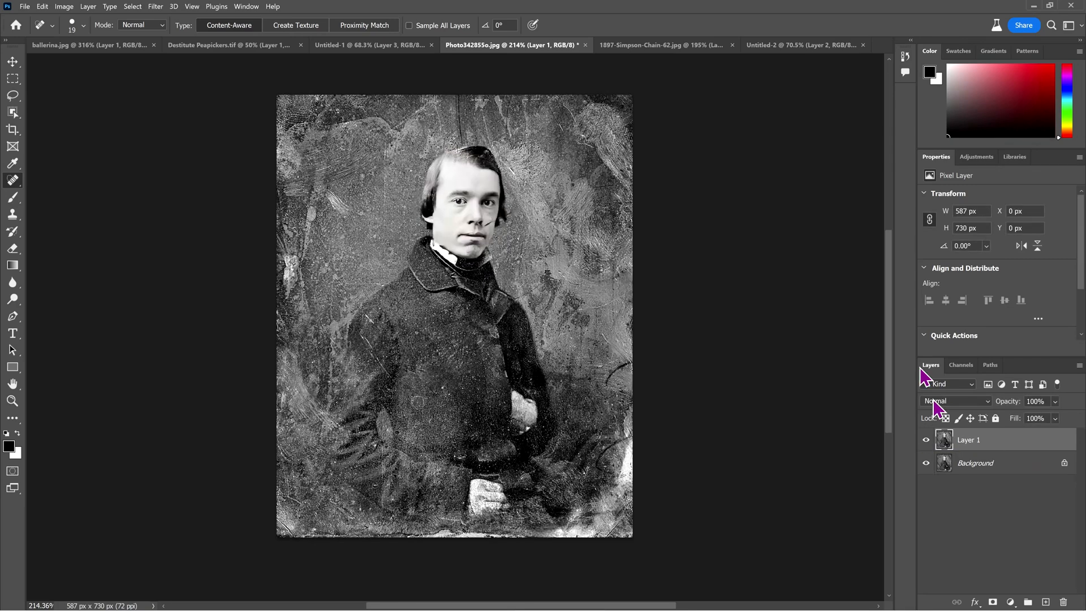
click(928, 441)
click(931, 443)
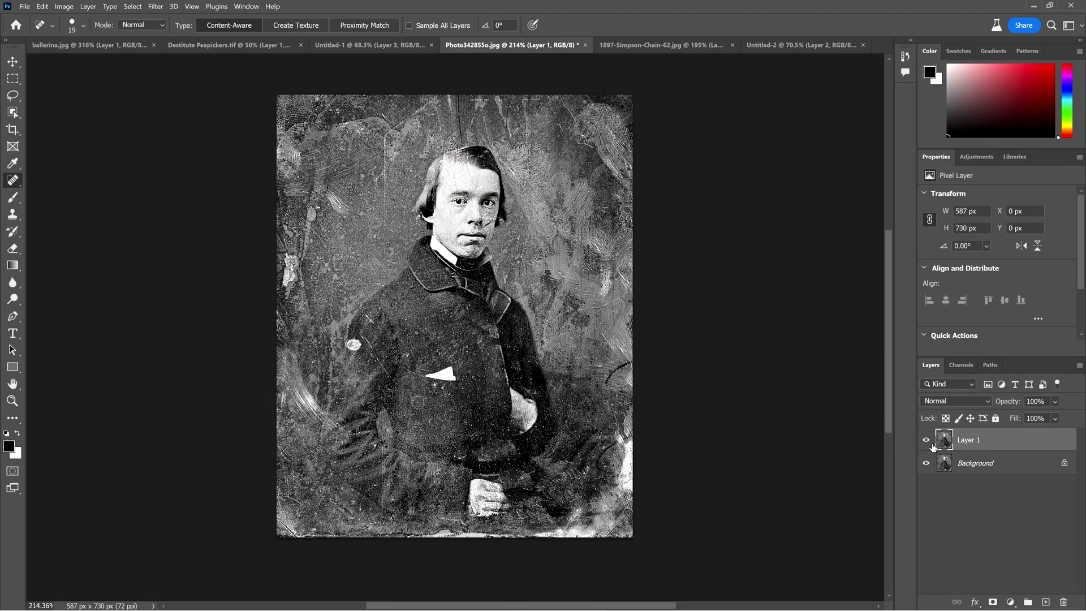
click(932, 444)
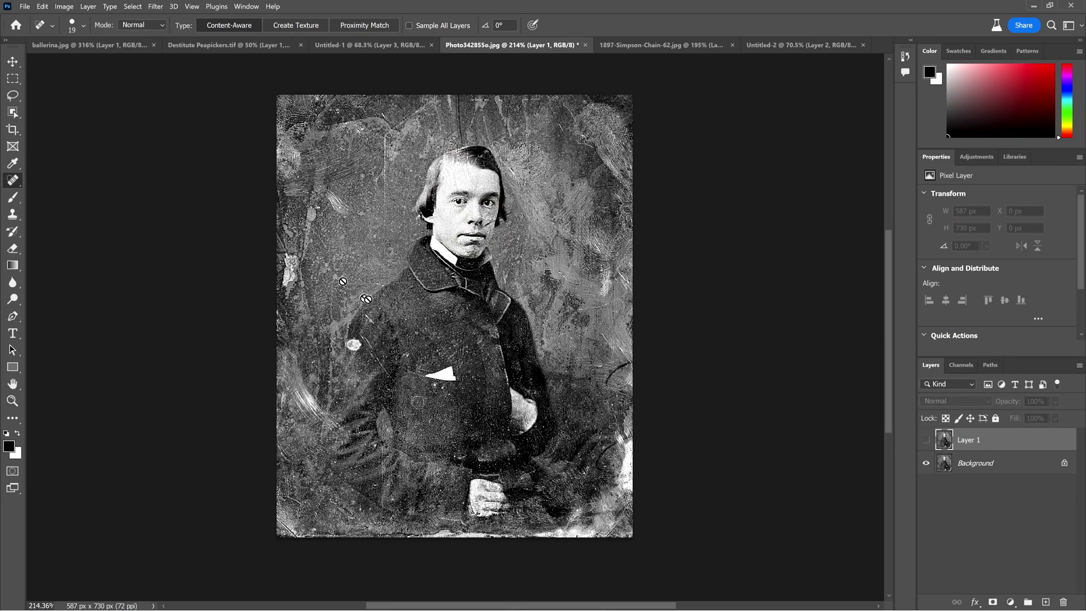
click(926, 441)
click(926, 442)
click(926, 441)
click(926, 442)
click(926, 442)
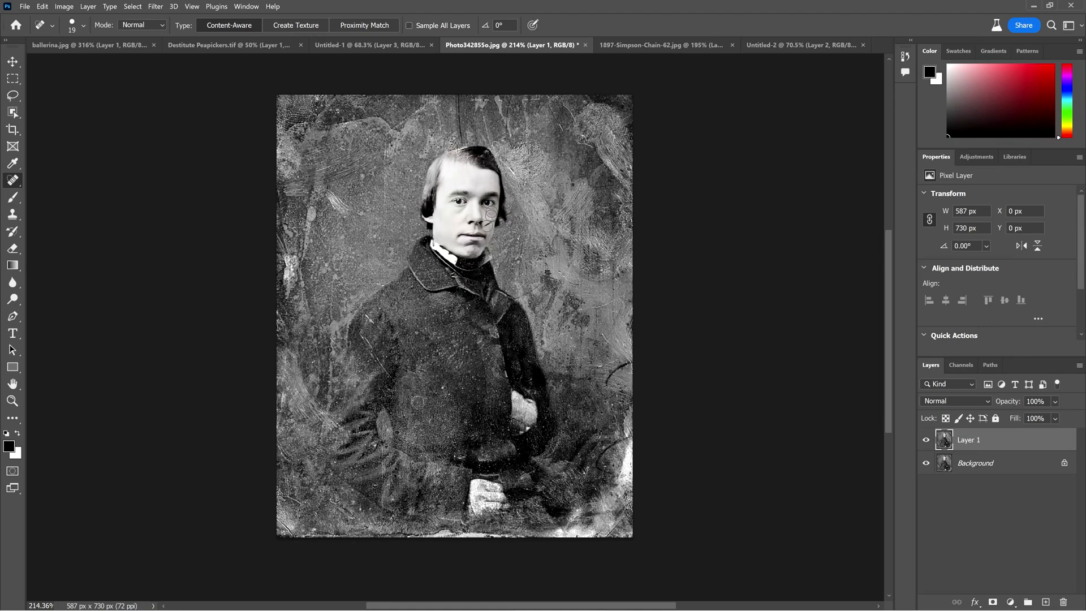
Bring up 1897-Simpson-Chain-62.jpg and compare its restored layer with the original by toggling Layer 1's visibility
click(627, 50)
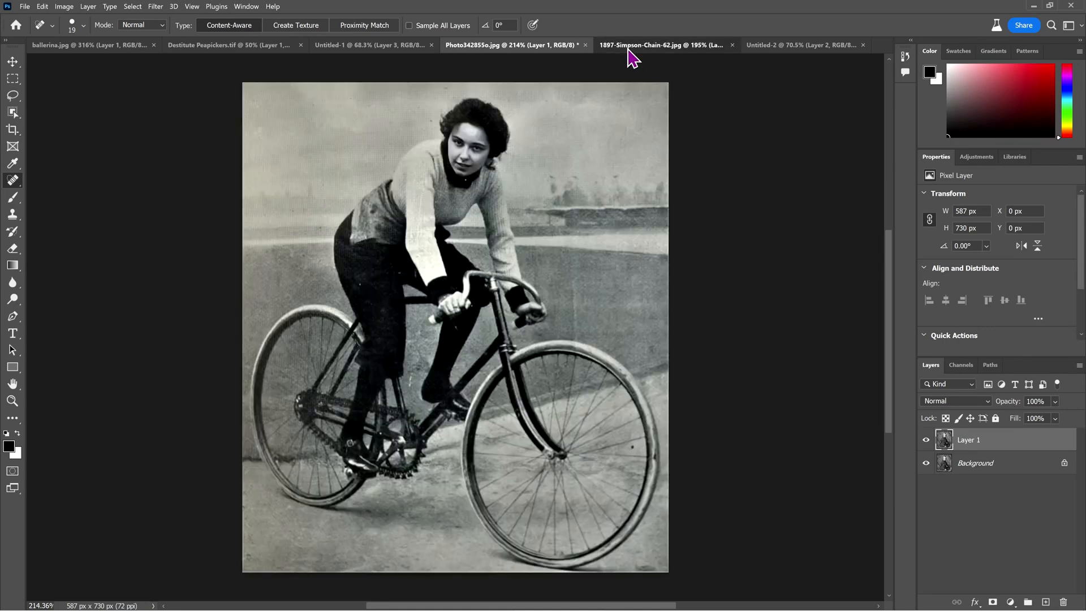
click(926, 442)
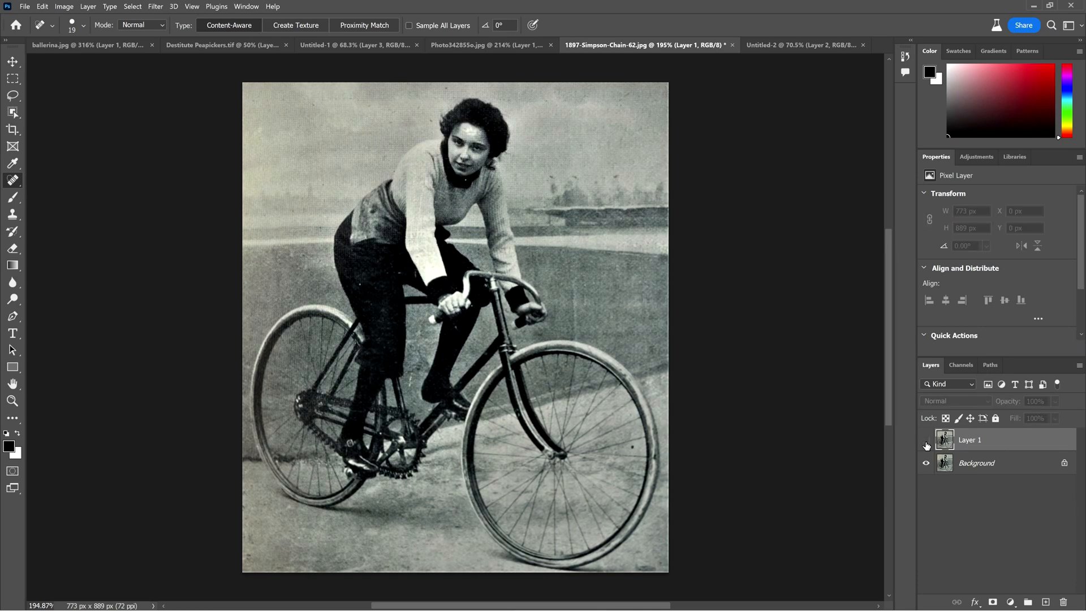
click(926, 442)
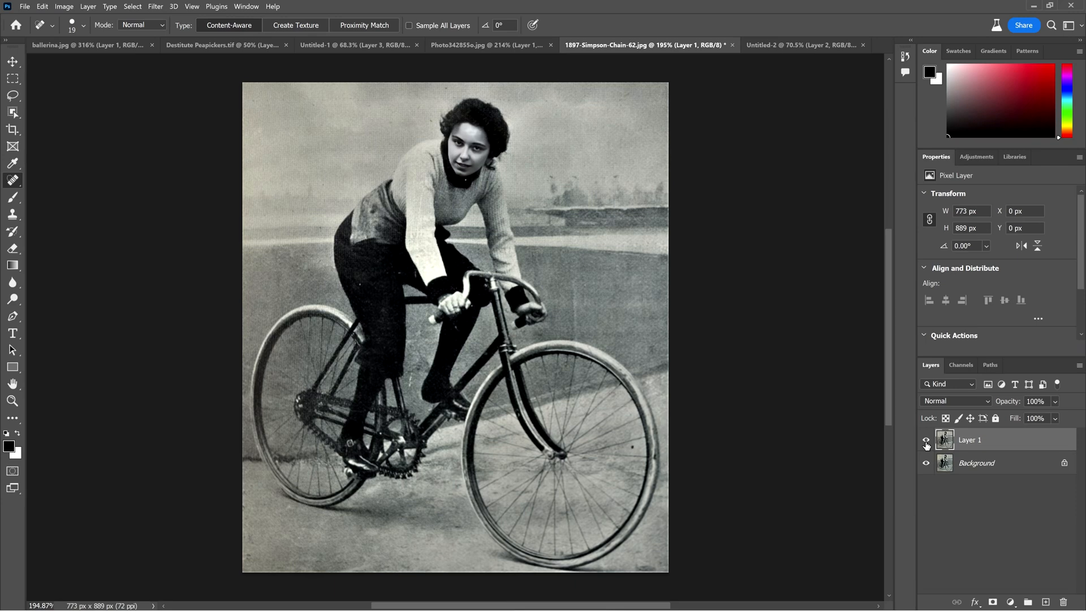
click(926, 440)
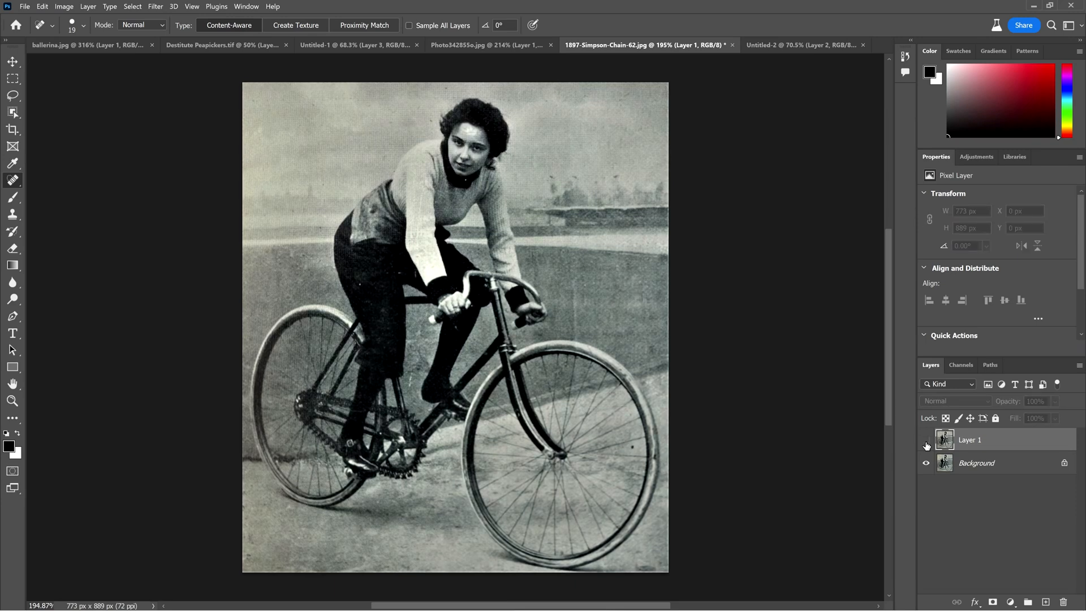
click(926, 440)
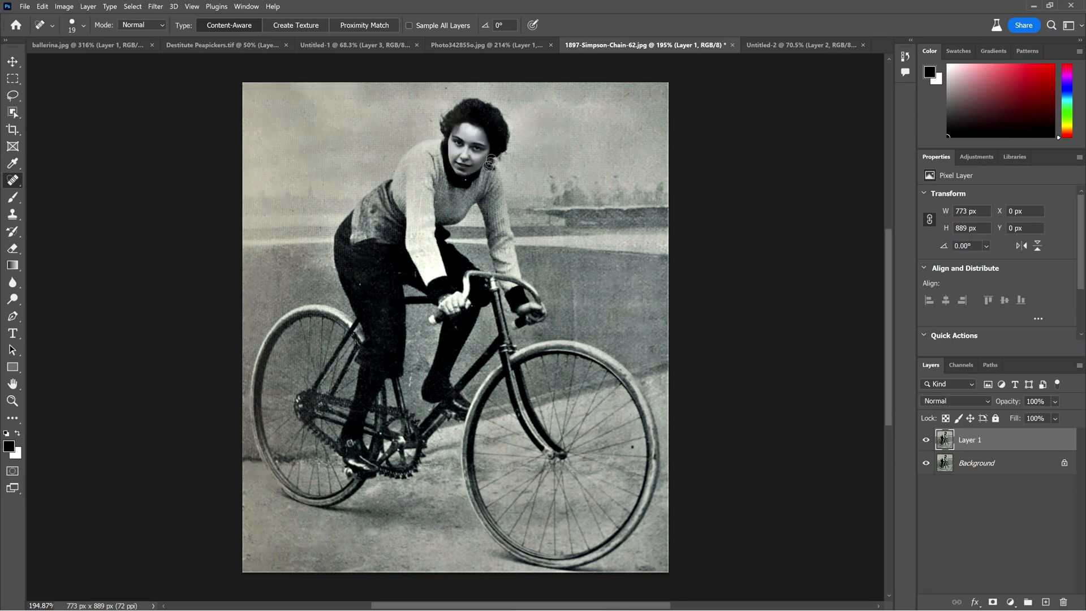
Examine the cyclist's face and sweater up close, toggling Layer 1 to compare the restoration with the original
scroll(490, 163, up, 5)
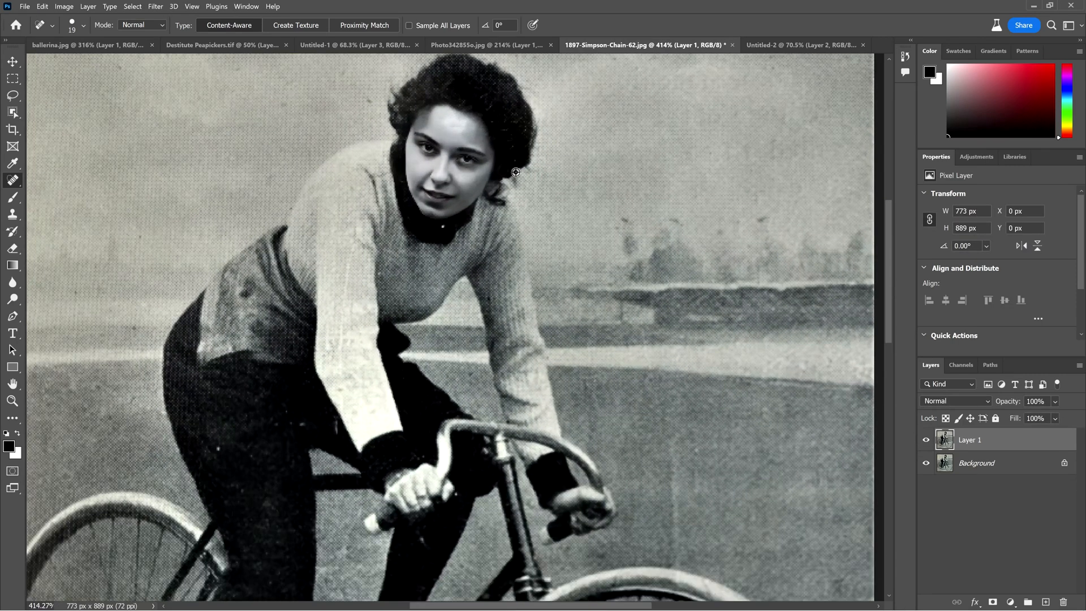
click(926, 440)
click(925, 445)
click(925, 444)
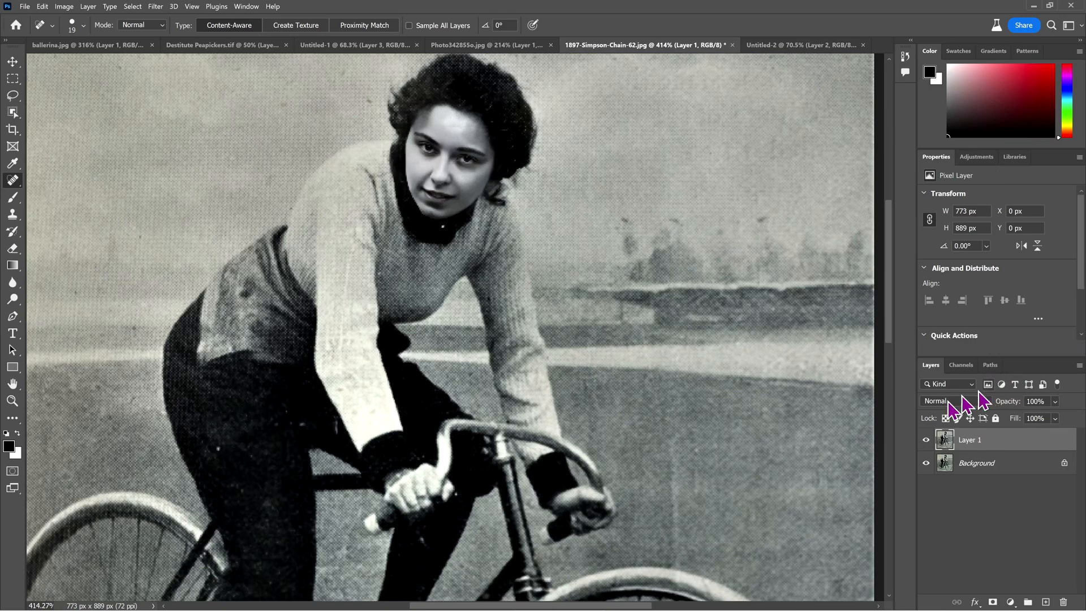
click(925, 441)
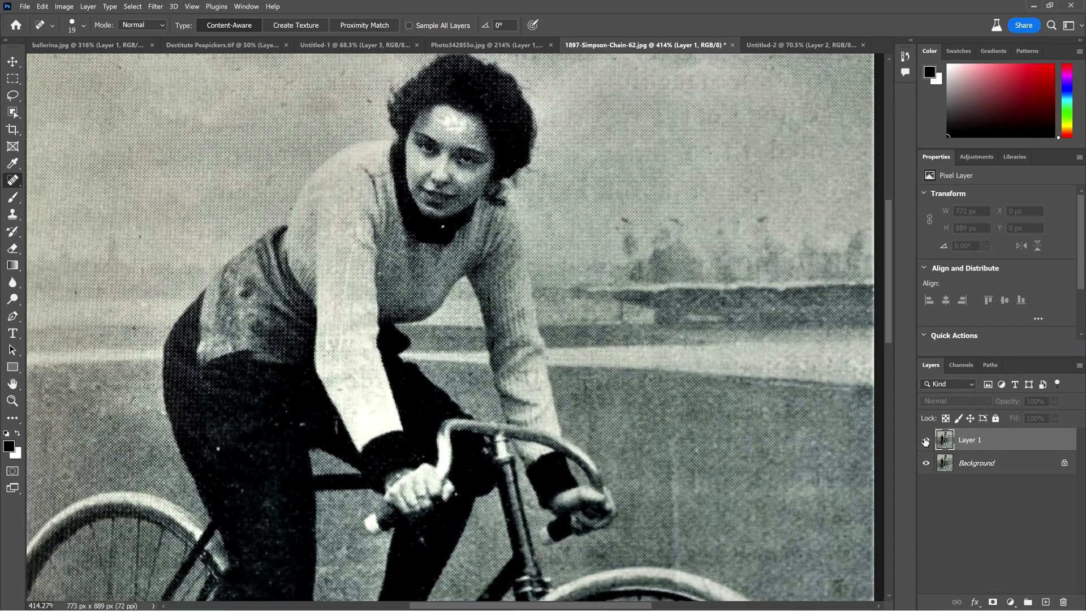
click(926, 441)
click(925, 441)
click(925, 441)
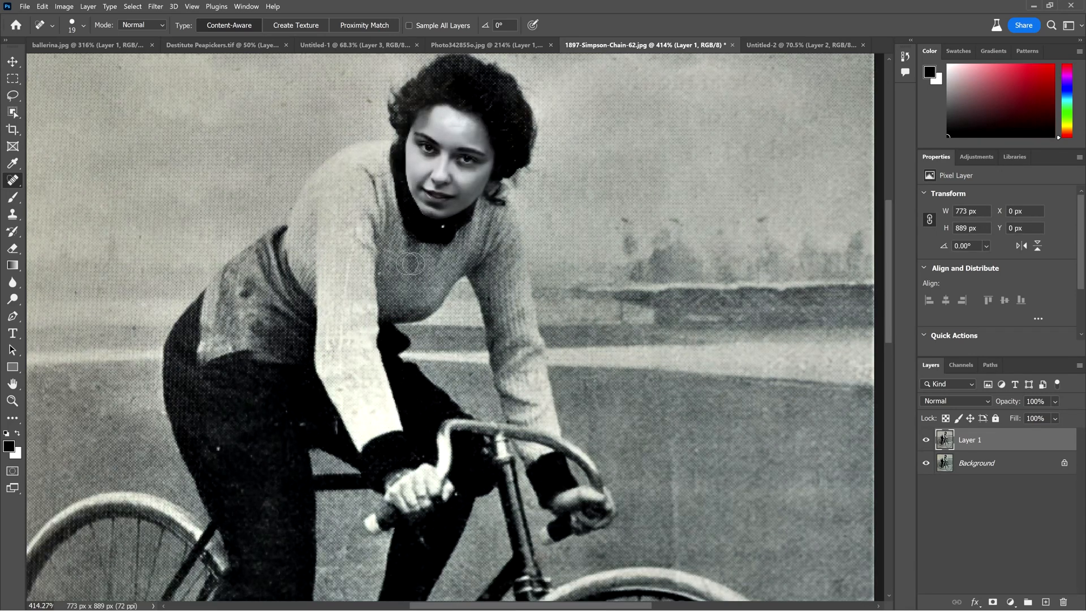
click(926, 441)
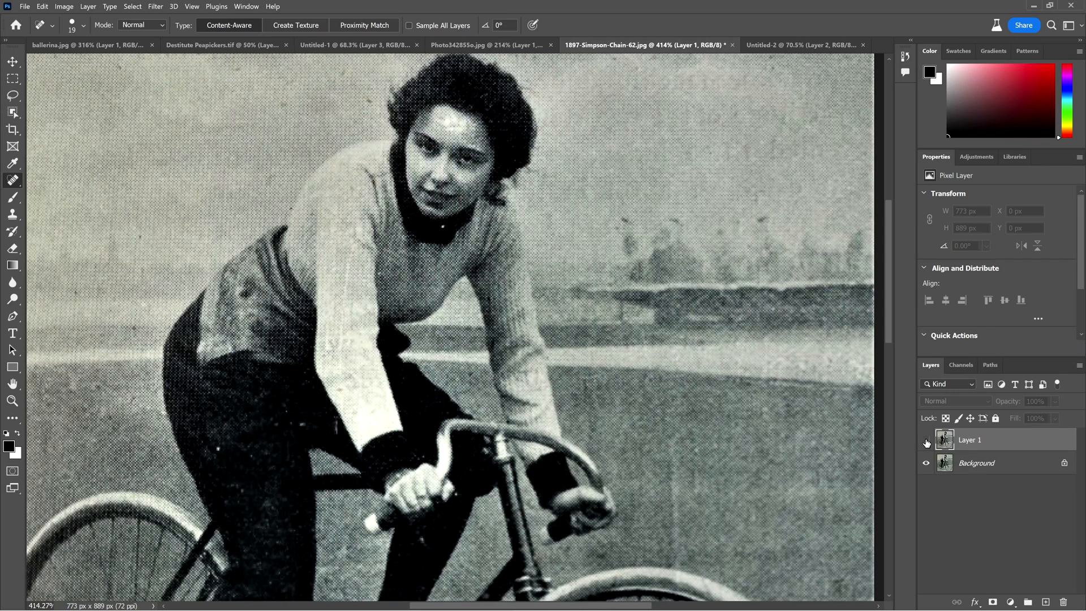
click(926, 441)
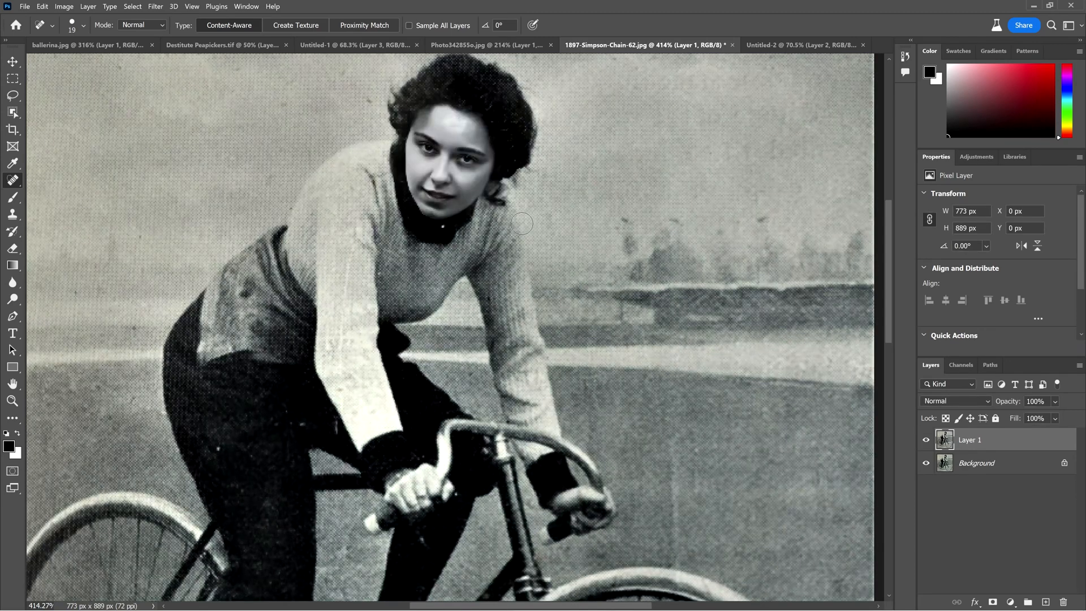
scroll(560, 175, up, 1)
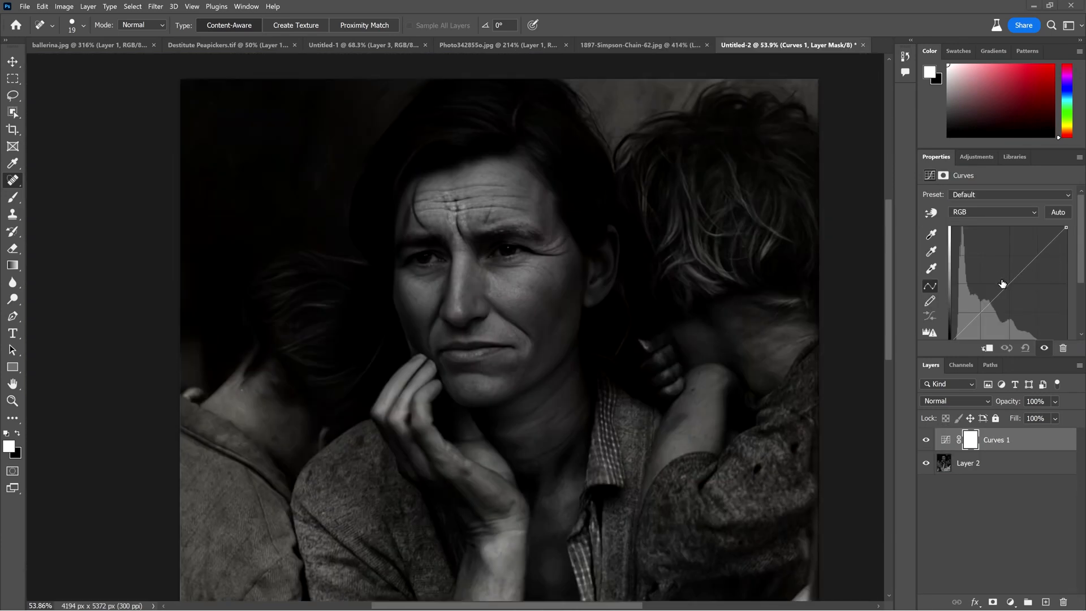
Brighten the enlarged portrait in the Curves adjustment by raising the midtones and shaping the shadows and highlights
drag(1003, 288, 1002, 276)
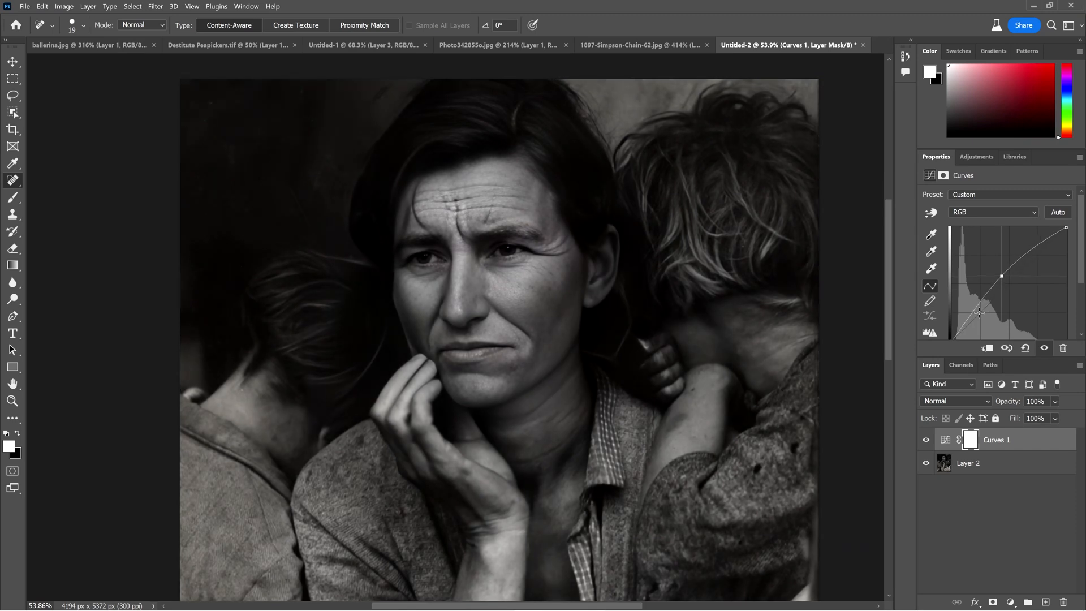
drag(978, 309, 1040, 246)
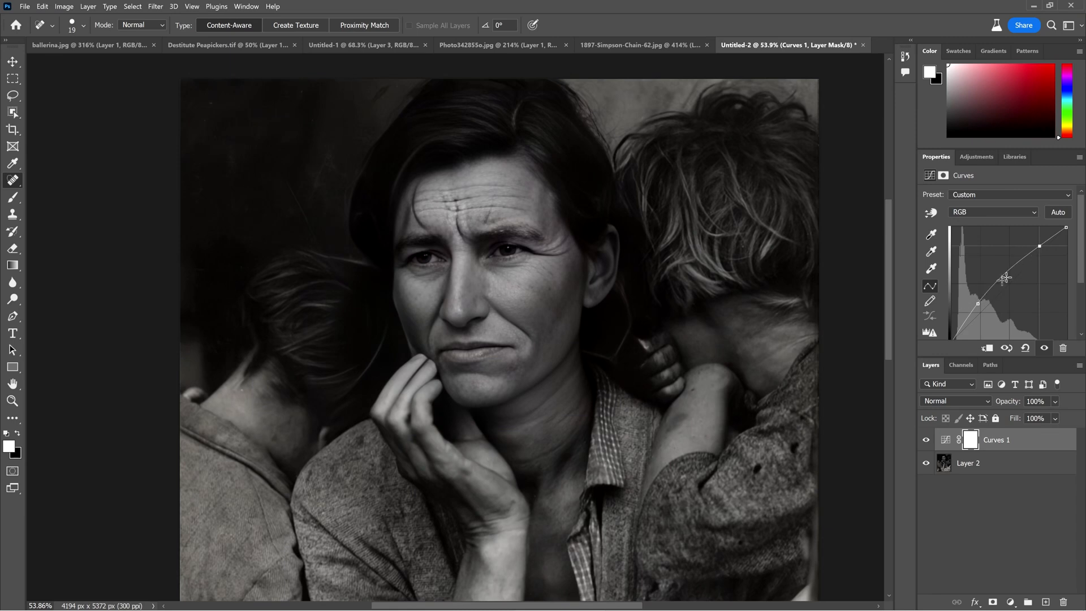